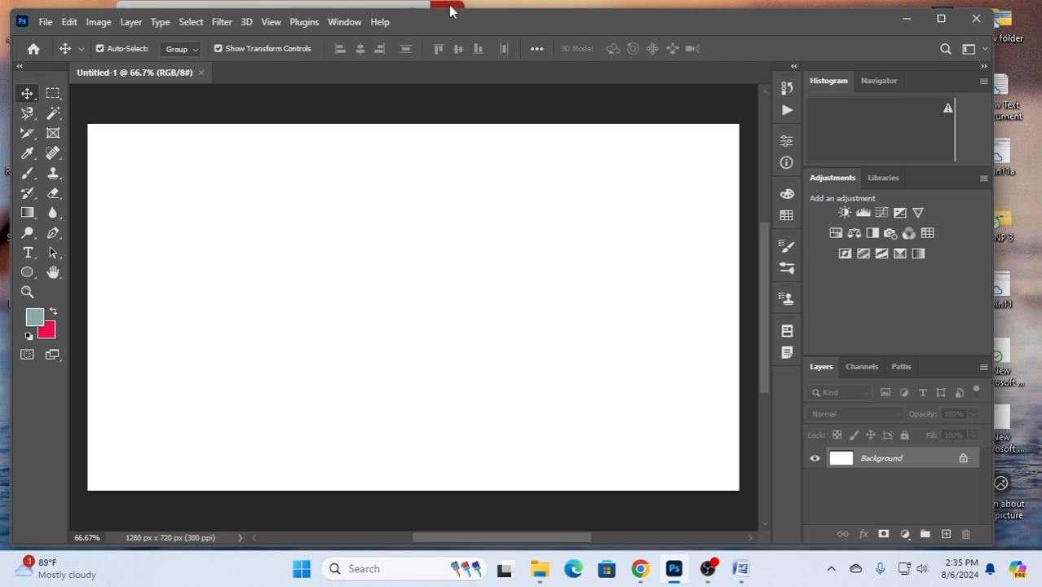
- Open the landscape image ttt from the Desktop folder
{"action": "left_click_drag", "start_coordinate": [446, 24], "coordinate": [468, 21]}
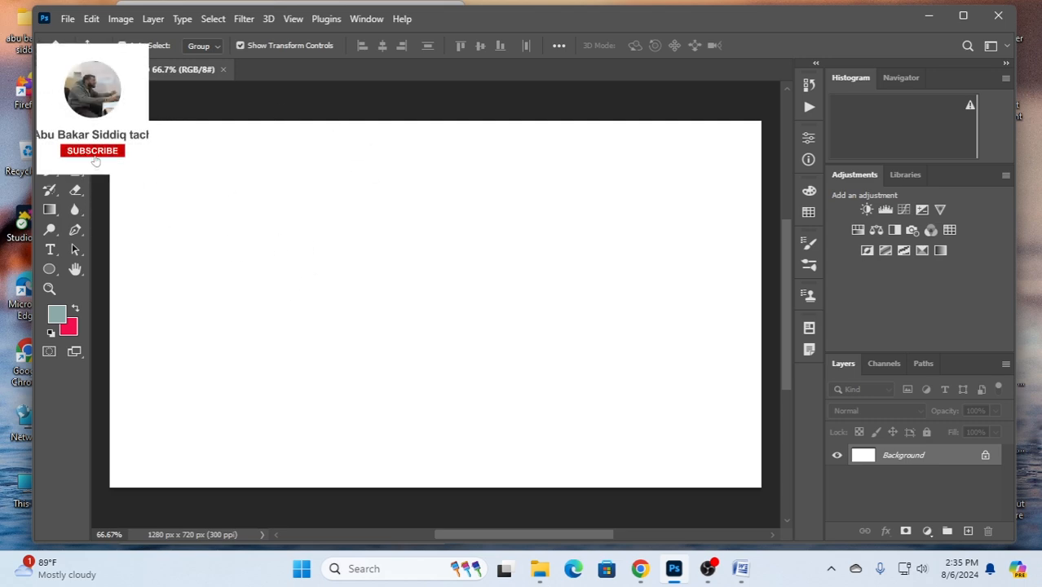
{"action": "left_click", "coordinate": [67, 20]}
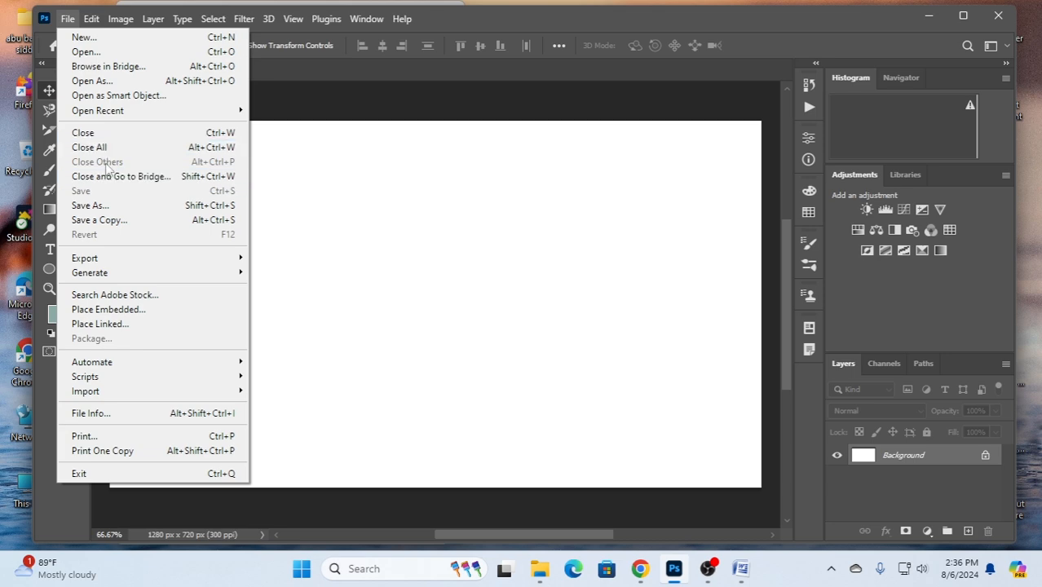
{"action": "left_click", "coordinate": [95, 52]}
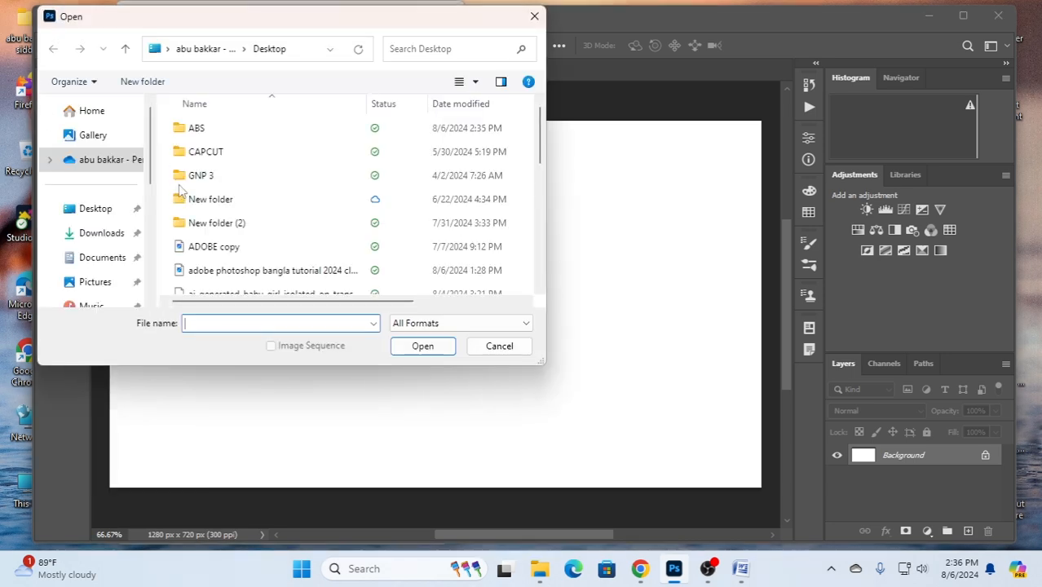
{"action": "scroll", "coordinate": [245, 237], "scroll_direction": "down", "scroll_amount": 3}
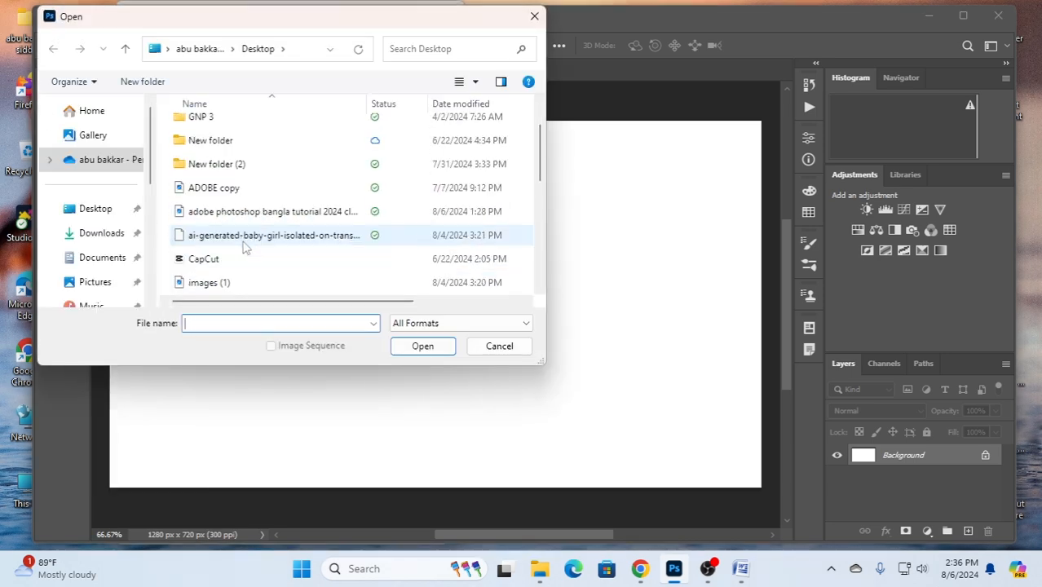
{"action": "scroll", "coordinate": [234, 239], "scroll_direction": "down", "scroll_amount": 2}
{"action": "left_click", "coordinate": [230, 235]}
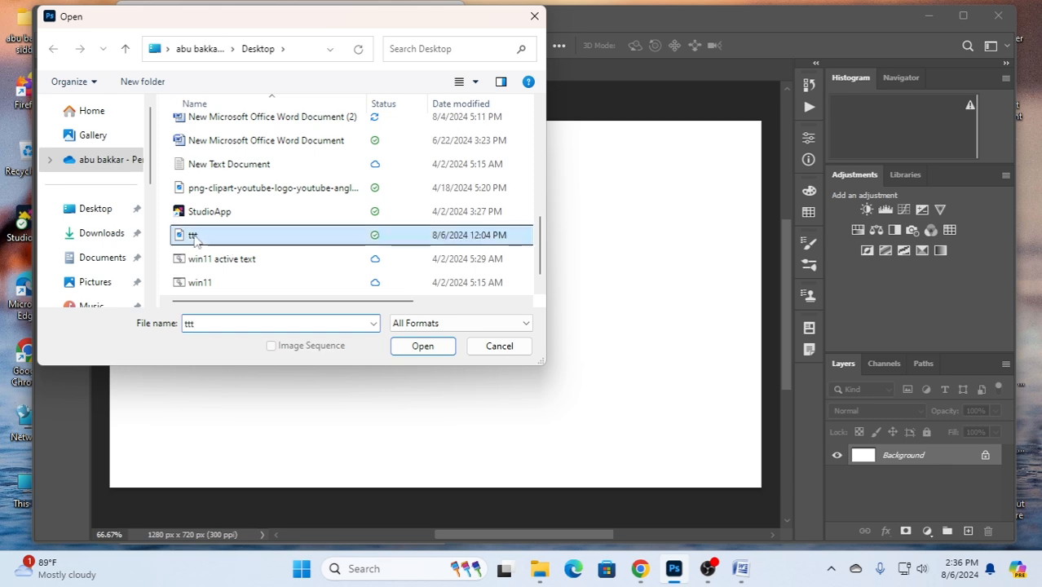
{"action": "left_click", "coordinate": [423, 347]}
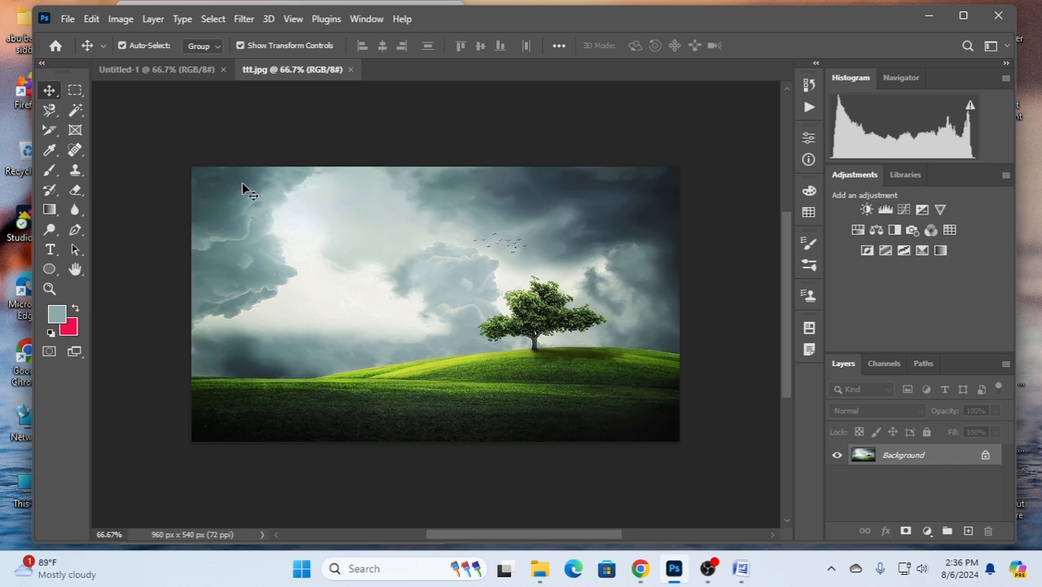
- Sample the bright cloud area with the Eyedropper tool as the foreground color
{"action": "left_click", "coordinate": [50, 150]}
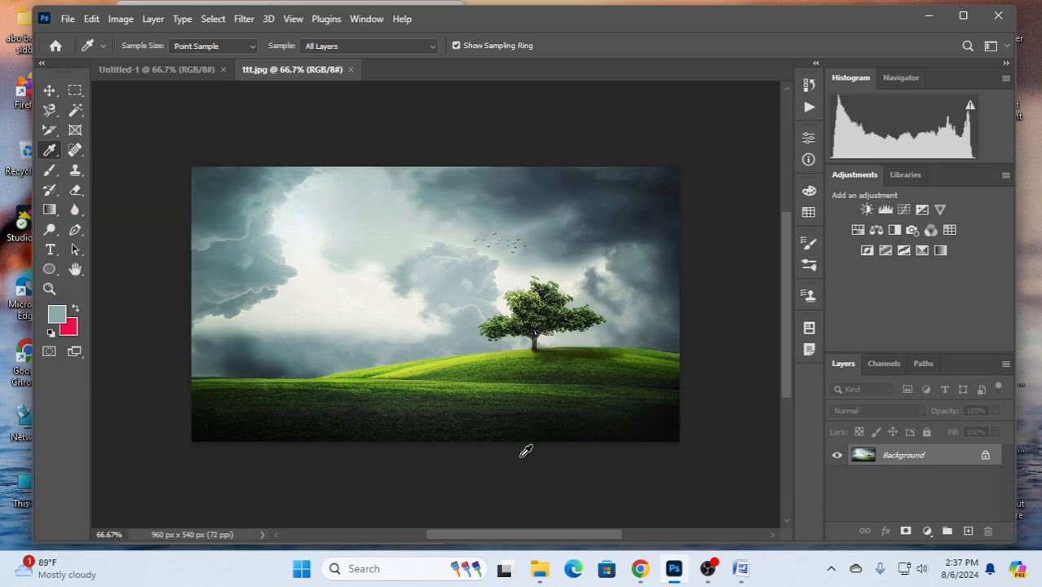
{"action": "left_click", "coordinate": [291, 461]}
{"action": "left_click", "coordinate": [351, 282]}
- Sample sky and grass colors for the foreground color and set it to the yellow-green d0e020
{"action": "left_click", "coordinate": [57, 318]}
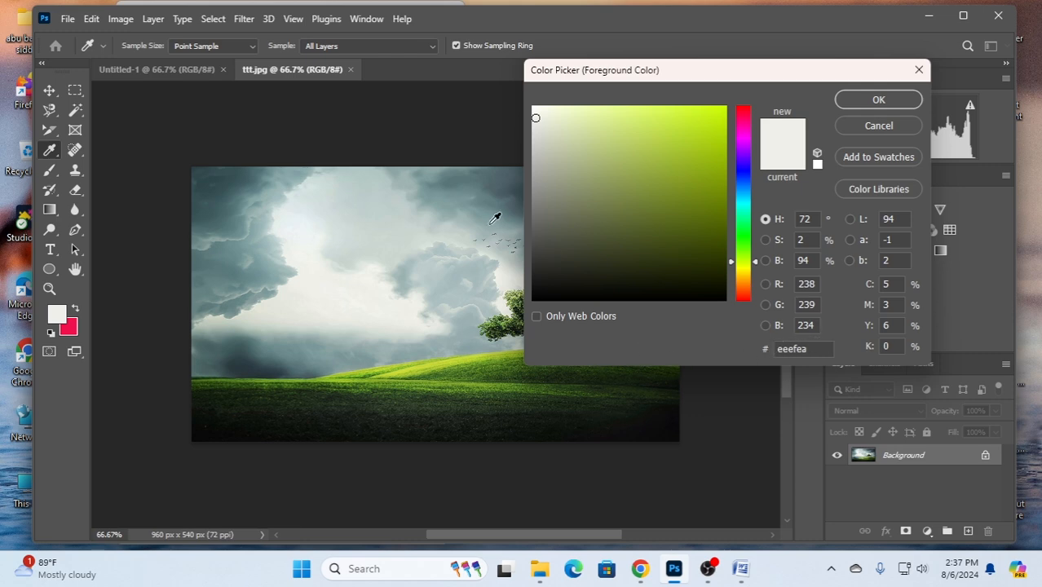
{"action": "left_click", "coordinate": [352, 233]}
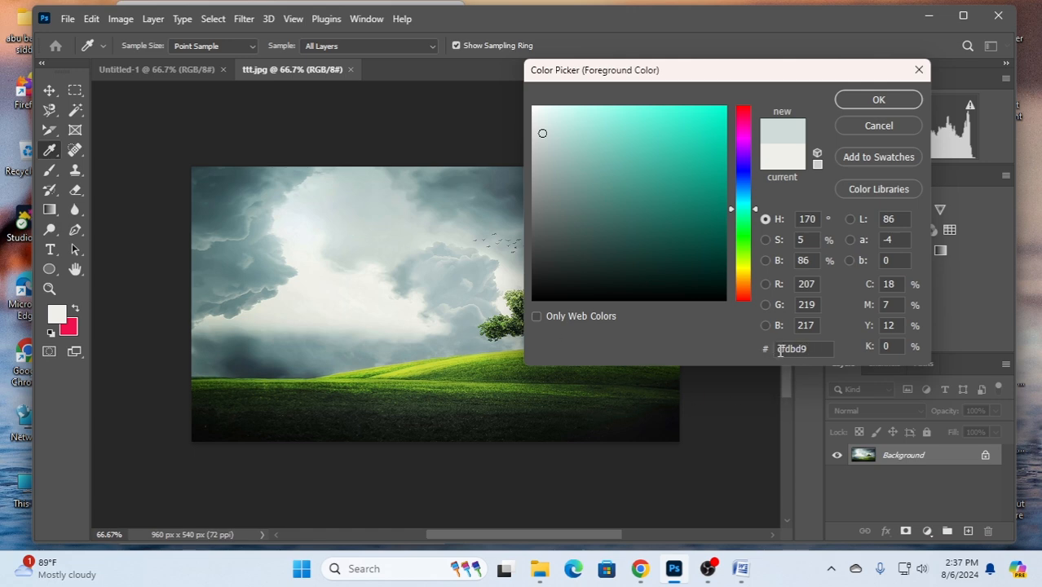
{"action": "left_click", "coordinate": [215, 186]}
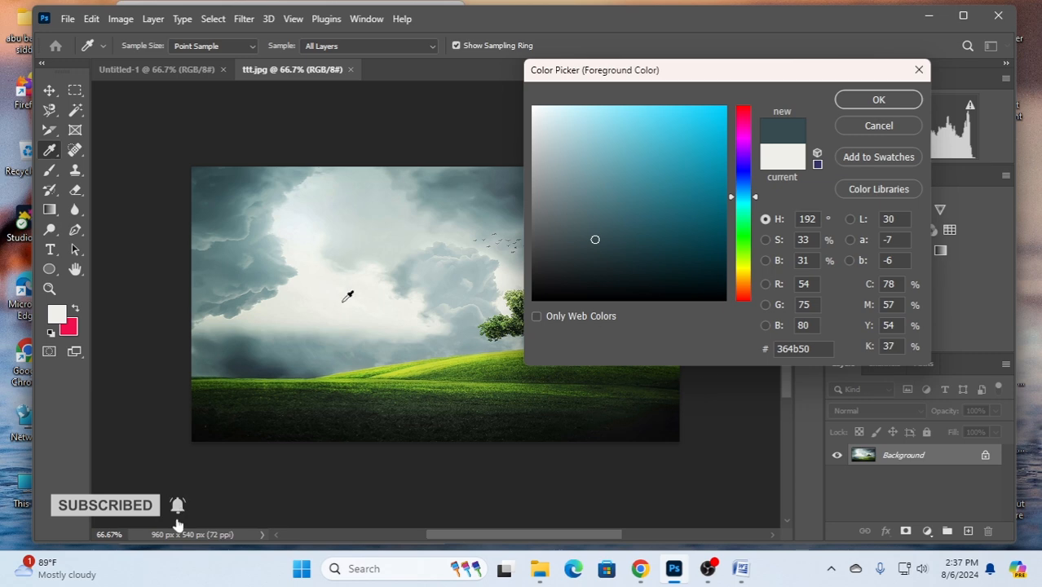
{"action": "left_click", "coordinate": [418, 363]}
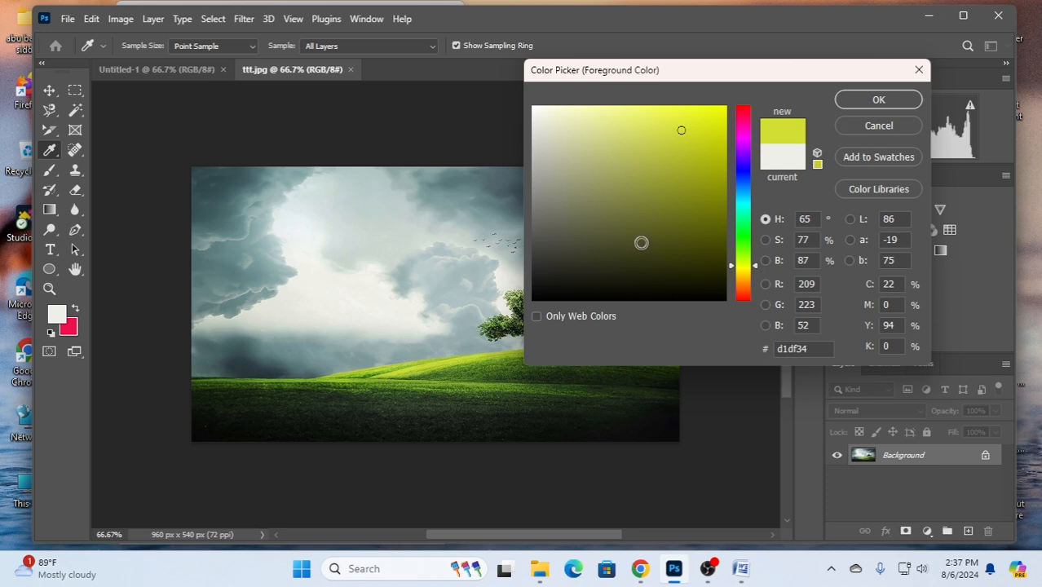
{"action": "left_click", "coordinate": [699, 130]}
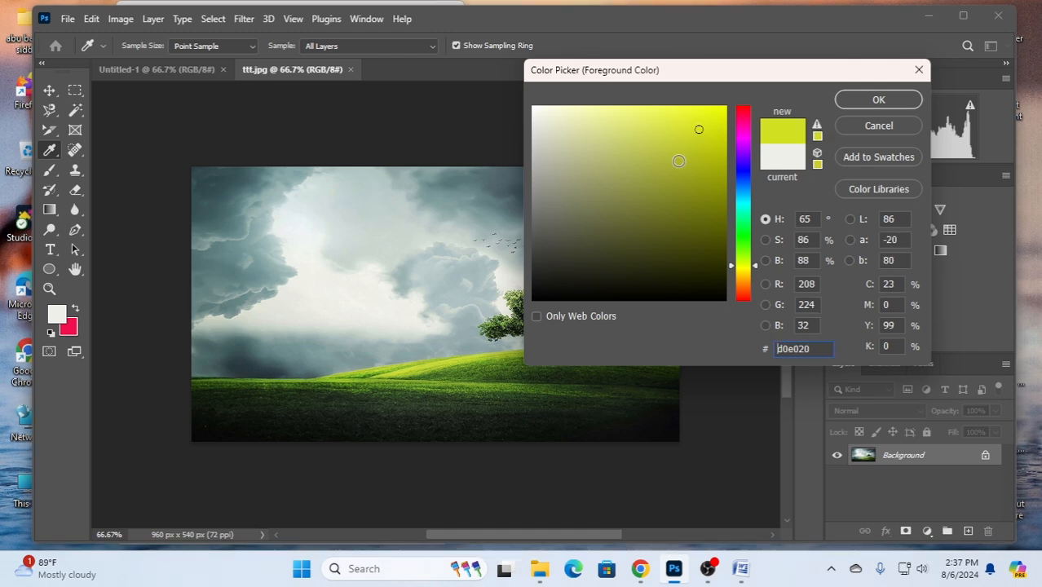
{"action": "left_click", "coordinate": [879, 100]}
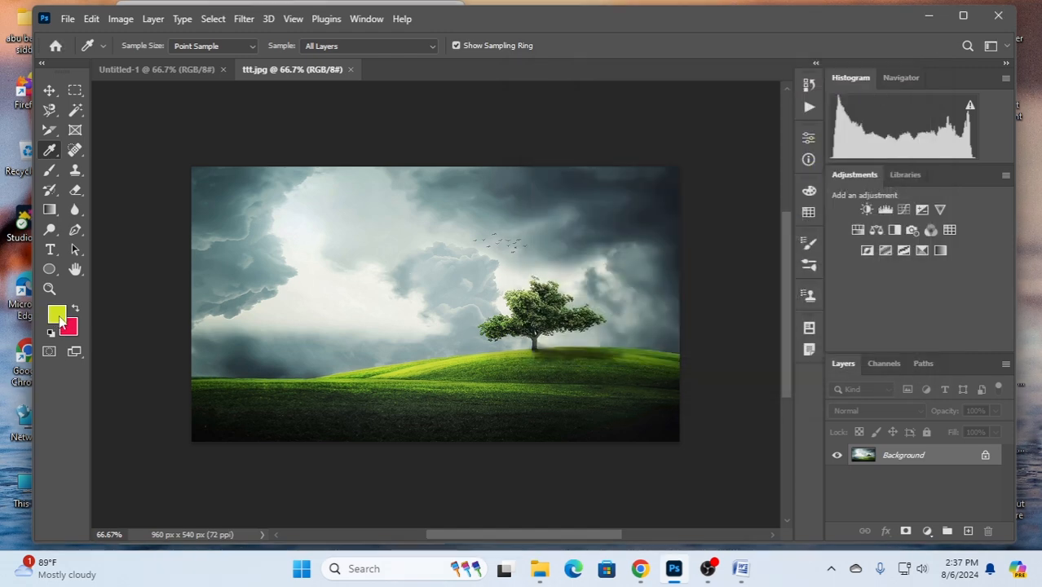
- Paint over the grass in yellow-green with a 58 px Soft Round brush and undo the painting
{"action": "left_click", "coordinate": [49, 171]}
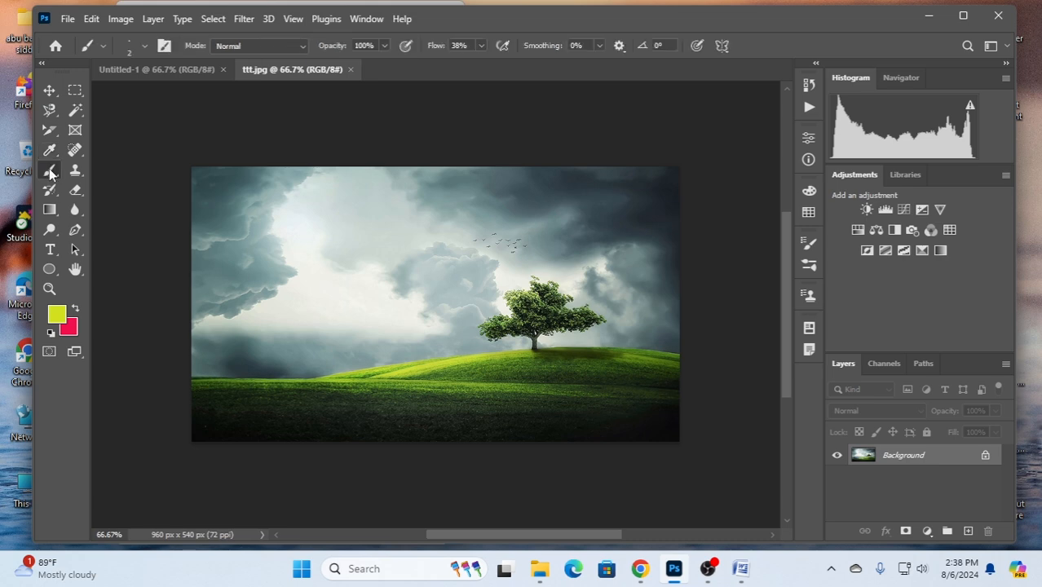
{"action": "right_click", "coordinate": [257, 429]}
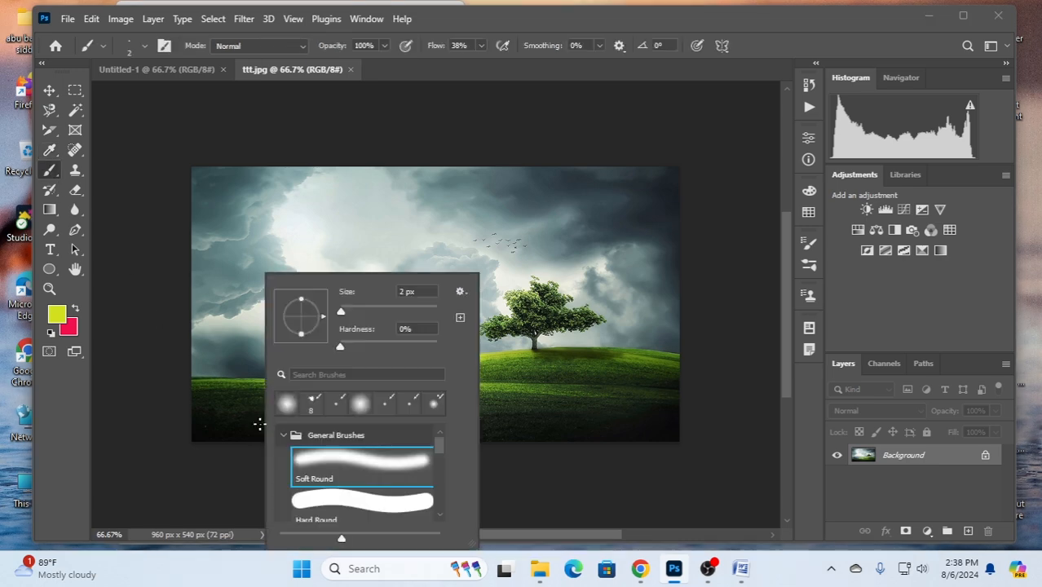
{"action": "left_click_drag", "start_coordinate": [342, 314], "coordinate": [369, 315]}
{"action": "left_click", "coordinate": [221, 420]}
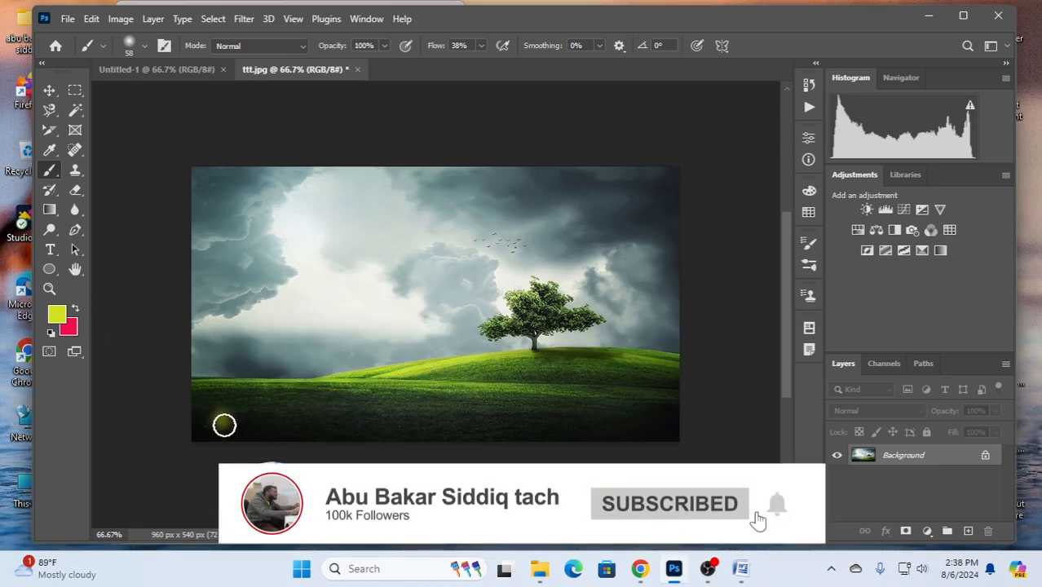
{"action": "mouse_move", "coordinate": [224, 425]}
{"action": "left_mouse_down"}
{"action": "mouse_move", "coordinate": [359, 455]}
{"action": "mouse_move", "coordinate": [354, 436]}
{"action": "mouse_move", "coordinate": [292, 418]}
{"action": "mouse_move", "coordinate": [215, 417]}
{"action": "mouse_move", "coordinate": [452, 414]}
{"action": "mouse_move", "coordinate": [435, 404]}
{"action": "mouse_move", "coordinate": [230, 399]}
{"action": "mouse_move", "coordinate": [284, 393]}
{"action": "mouse_move", "coordinate": [454, 404]}
{"action": "mouse_move", "coordinate": [559, 430]}
{"action": "mouse_move", "coordinate": [643, 416]}
{"action": "mouse_move", "coordinate": [449, 414]}
{"action": "mouse_move", "coordinate": [468, 404]}
{"action": "mouse_move", "coordinate": [631, 403]}
{"action": "mouse_move", "coordinate": [567, 430]}
{"action": "mouse_move", "coordinate": [375, 438]}
{"action": "mouse_move", "coordinate": [493, 424]}
{"action": "mouse_move", "coordinate": [328, 426]}
{"action": "mouse_move", "coordinate": [224, 411]}
{"action": "mouse_move", "coordinate": [200, 392]}
{"action": "mouse_move", "coordinate": [197, 416]}
{"action": "mouse_move", "coordinate": [216, 422]}
{"action": "mouse_move", "coordinate": [365, 424]}
{"action": "mouse_move", "coordinate": [239, 430]}
{"action": "mouse_move", "coordinate": [466, 432]}
{"action": "mouse_move", "coordinate": [580, 425]}
{"action": "mouse_move", "coordinate": [307, 414]}
{"action": "mouse_move", "coordinate": [652, 393]}
{"action": "mouse_move", "coordinate": [495, 393]}
{"action": "mouse_move", "coordinate": [652, 374]}
{"action": "mouse_move", "coordinate": [463, 381]}
{"action": "mouse_move", "coordinate": [637, 368]}
{"action": "mouse_move", "coordinate": [429, 367]}
{"action": "mouse_move", "coordinate": [421, 376]}
{"action": "mouse_move", "coordinate": [517, 382]}
{"action": "mouse_move", "coordinate": [427, 392]}
{"action": "left_mouse_up"}
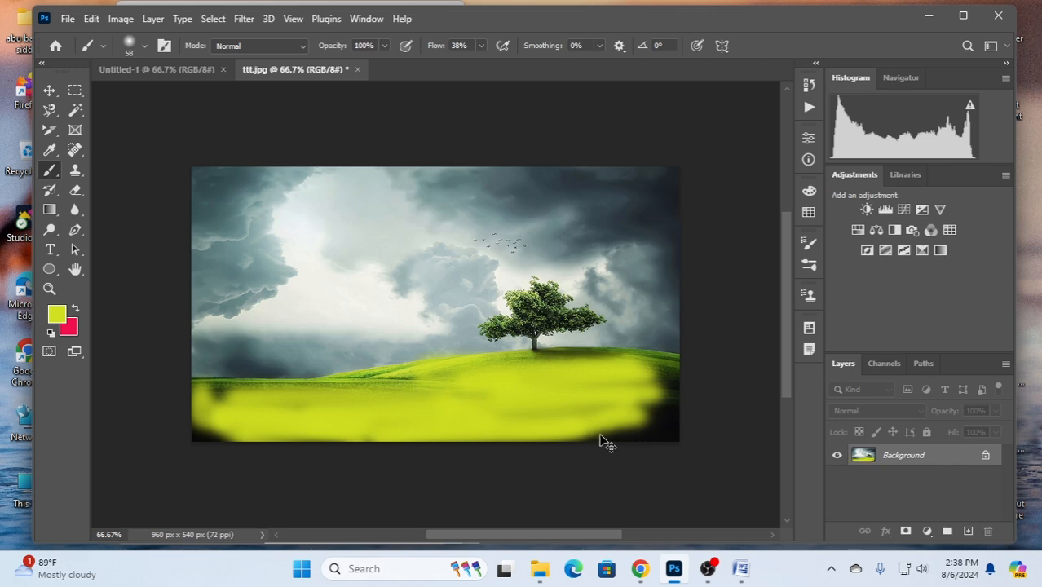
{"action": "key", "text": "ctrl+z"}
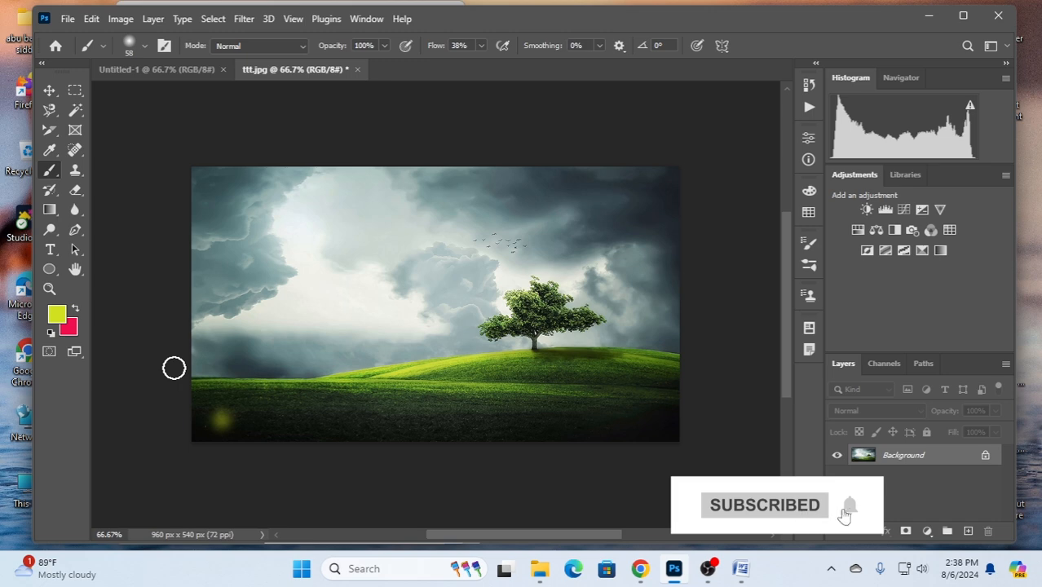
{"action": "key", "text": "ctrl+z"}
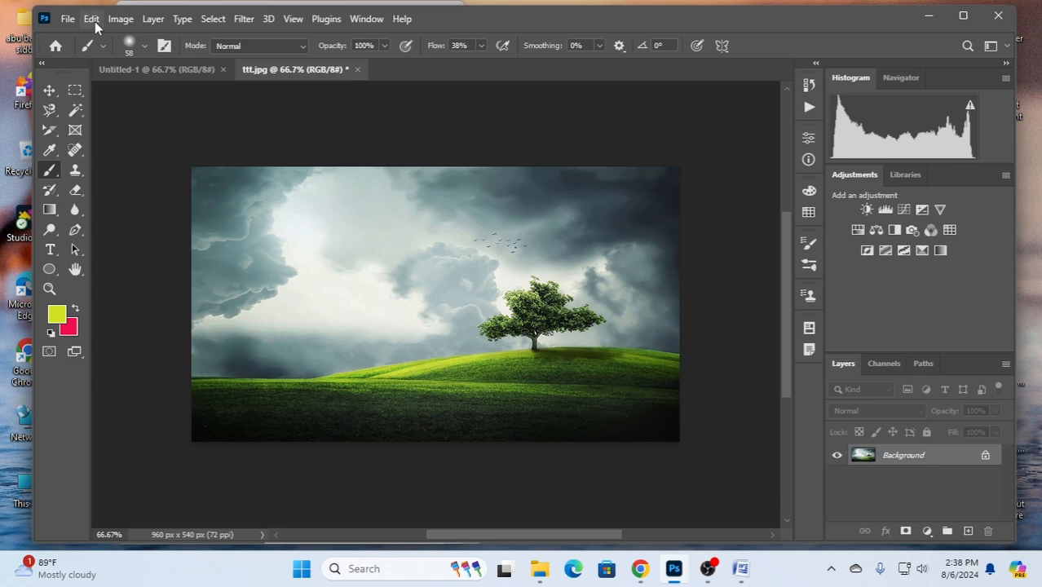
- Use the Eyedropper to pick up a pale gray from the bright sky as the foreground color
{"action": "left_click", "coordinate": [49, 153]}
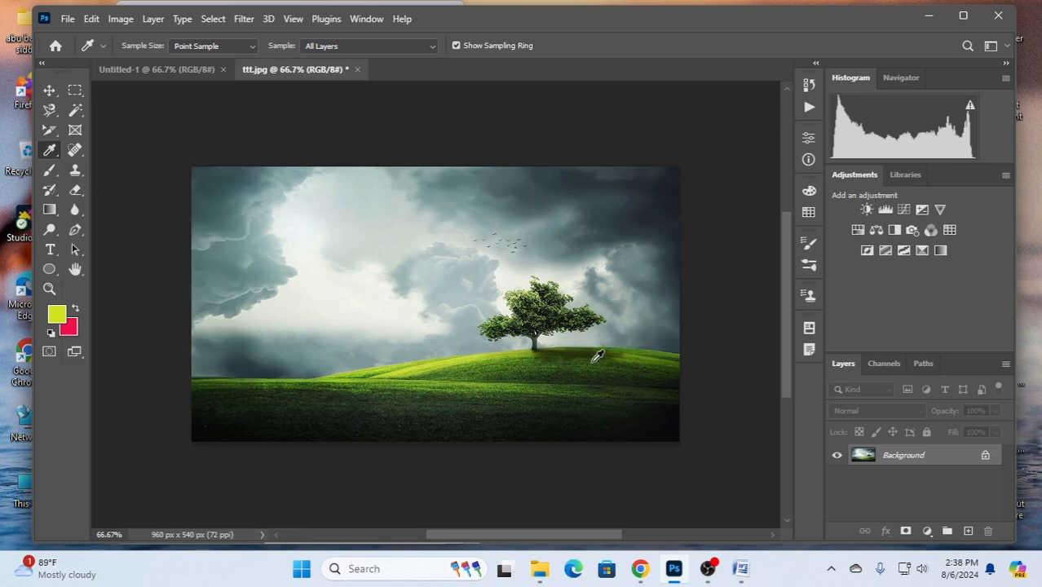
{"action": "left_click", "coordinate": [413, 369]}
{"action": "left_click", "coordinate": [323, 215]}
- Brush a pale gray test stroke across the dark grass and undo it
{"action": "left_click", "coordinate": [50, 170]}
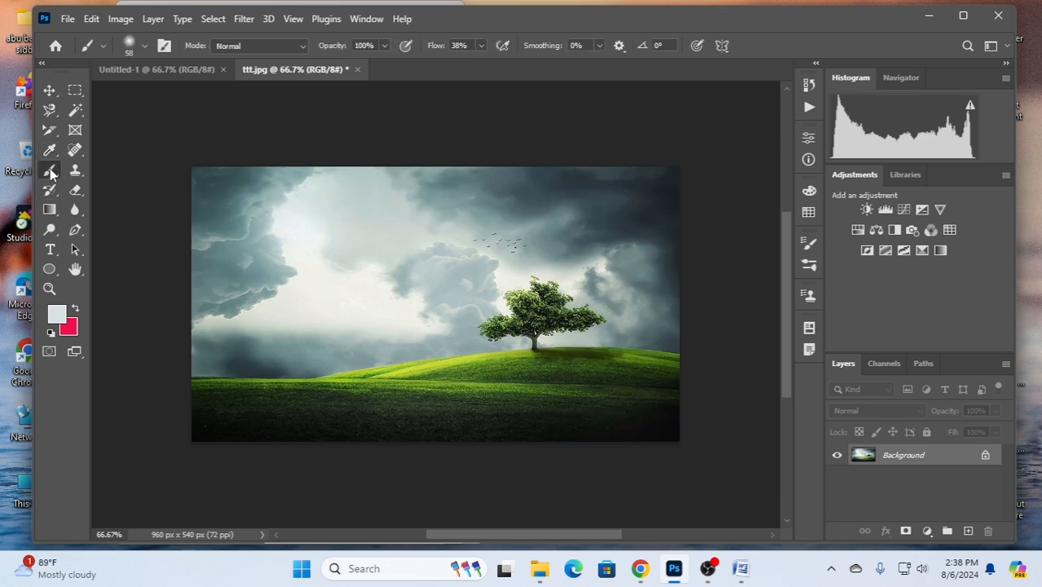
{"action": "left_click_drag", "start_coordinate": [226, 413], "coordinate": [460, 431]}
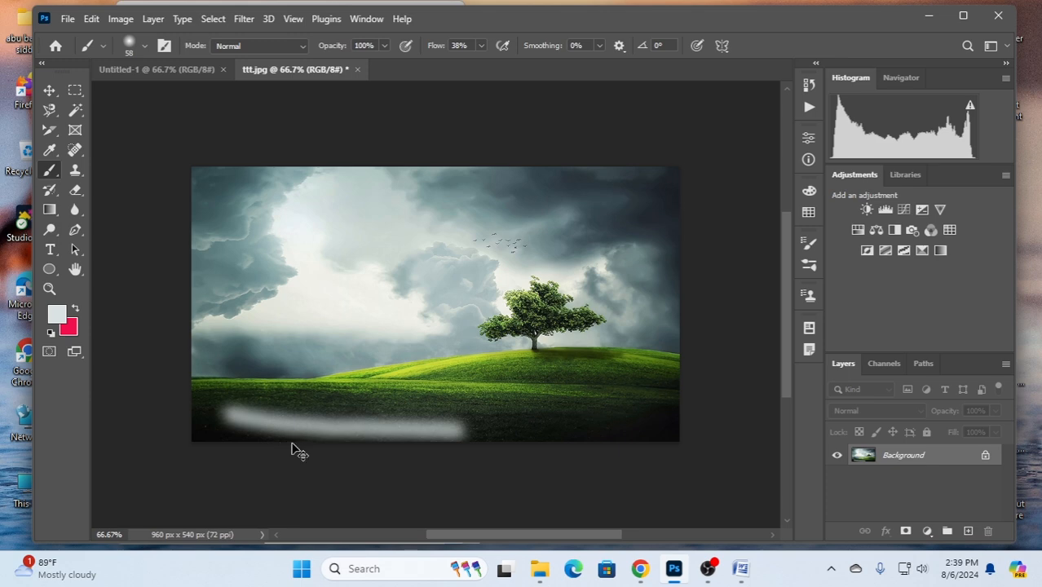
{"action": "key", "text": "ctrl+z"}
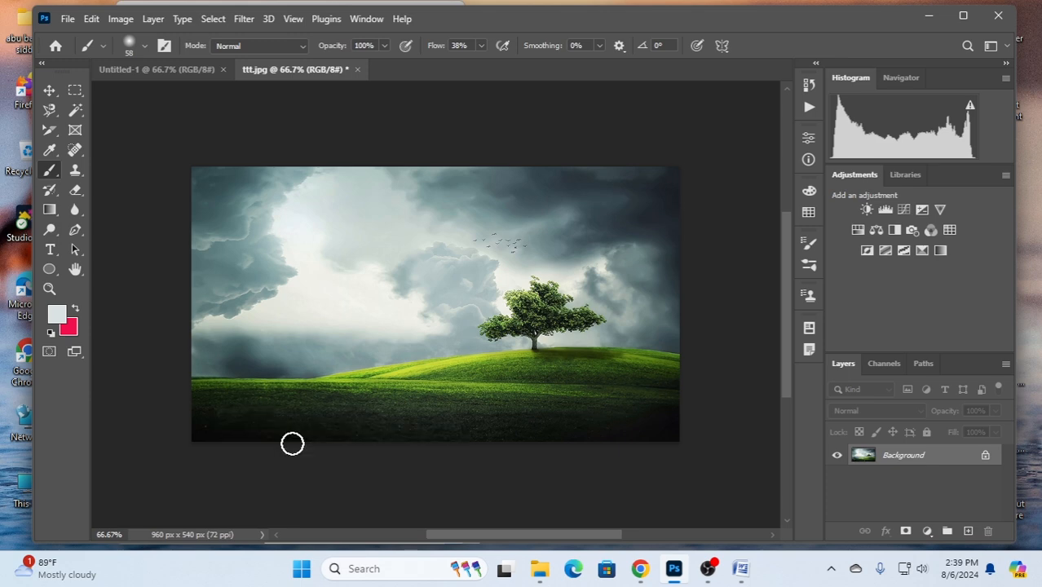
- Unlock the Background layer into a regular layer and duplicate it
{"action": "left_click", "coordinate": [51, 152]}
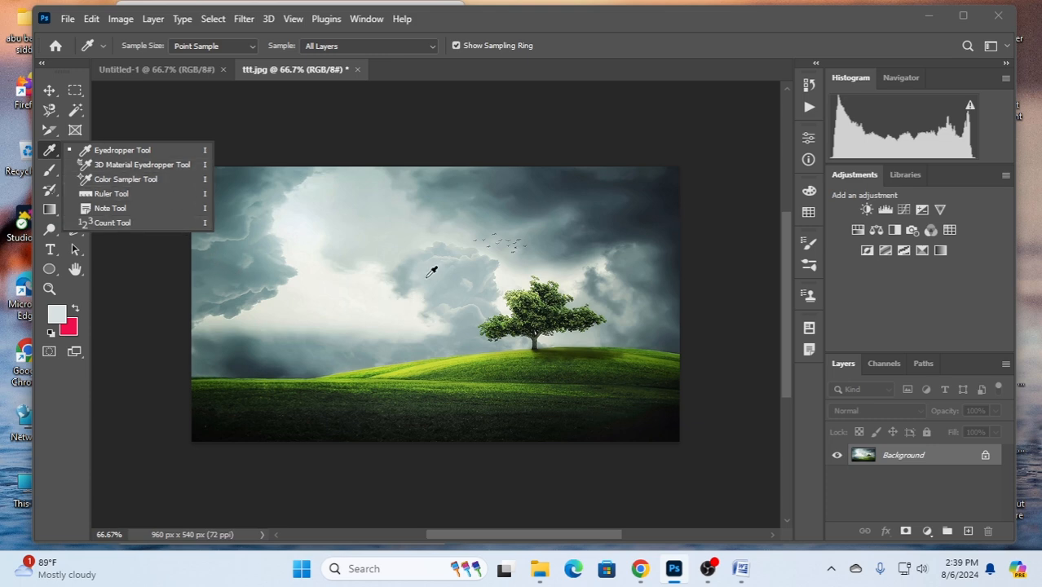
{"action": "left_click", "coordinate": [48, 90]}
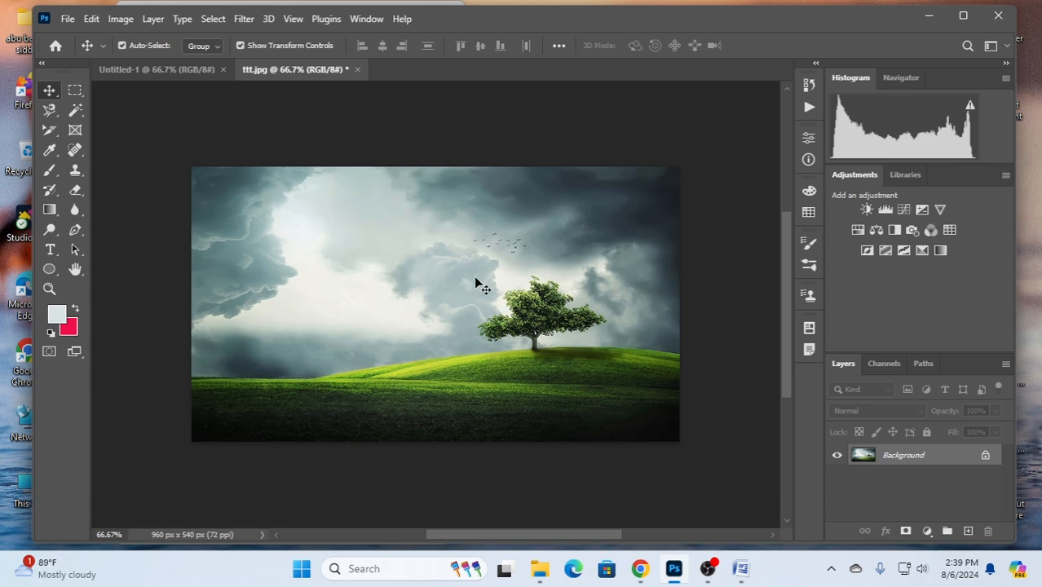
{"action": "left_click", "coordinate": [986, 456]}
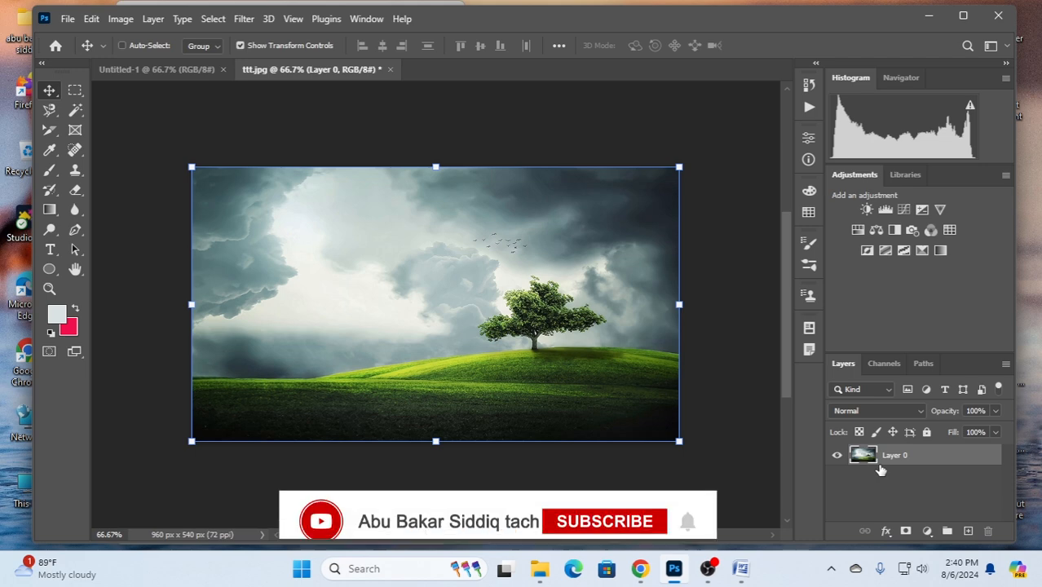
{"action": "key", "text": "ctrl+j"}
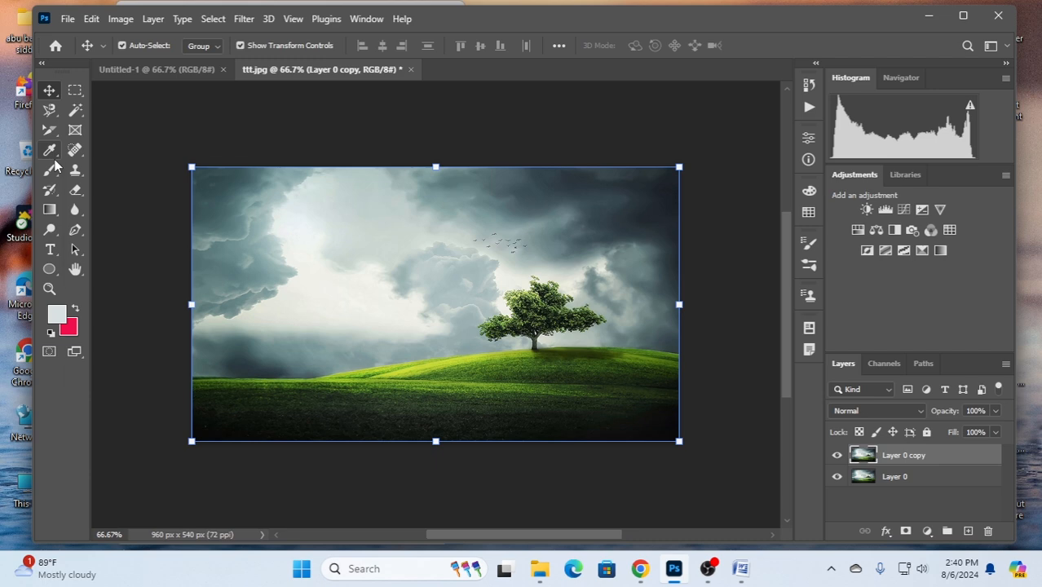
- Activate the Color Sampler tool and add a Threshold adjustment layer above the duplicated layer
{"action": "left_click_drag", "start_coordinate": [49, 150], "coordinate": [104, 155]}
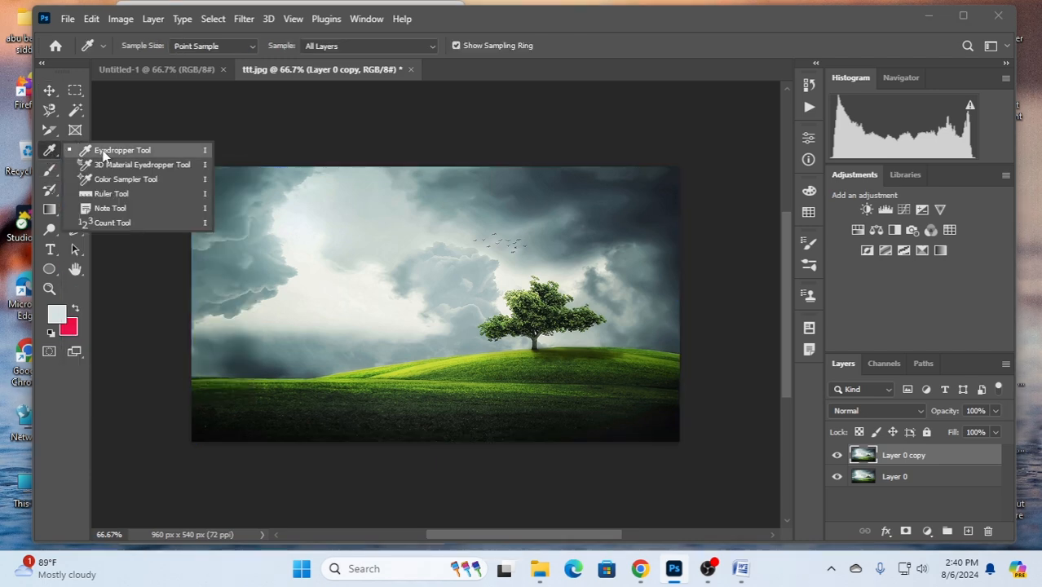
{"action": "left_click", "coordinate": [140, 182]}
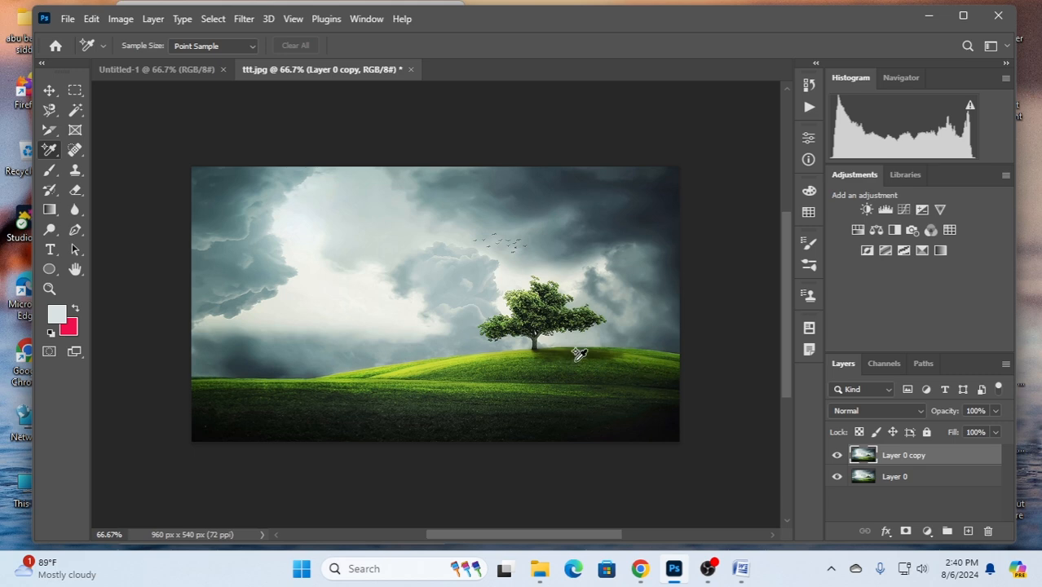
{"action": "left_click", "coordinate": [927, 531]}
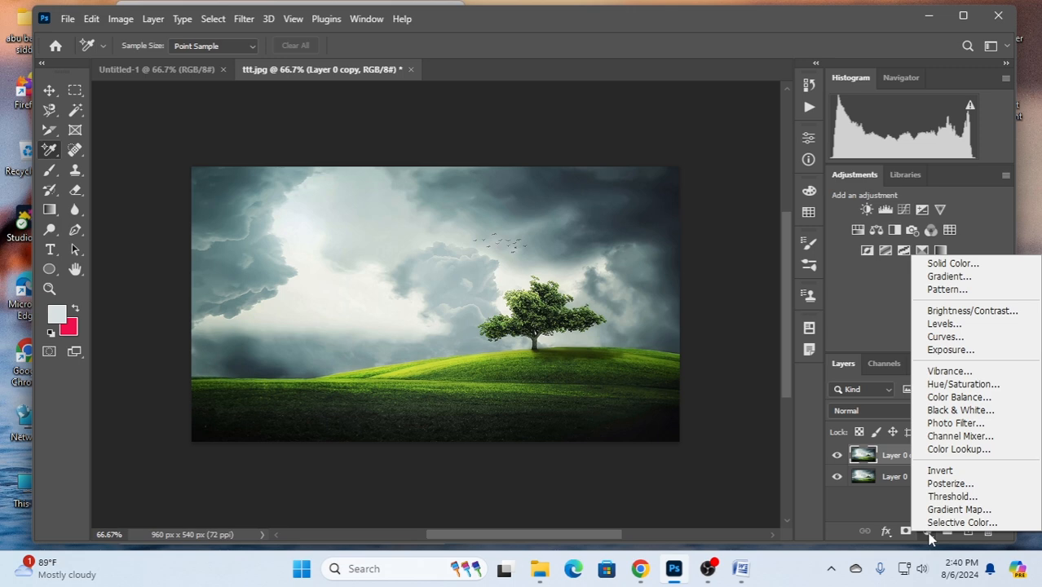
{"action": "left_click", "coordinate": [951, 498]}
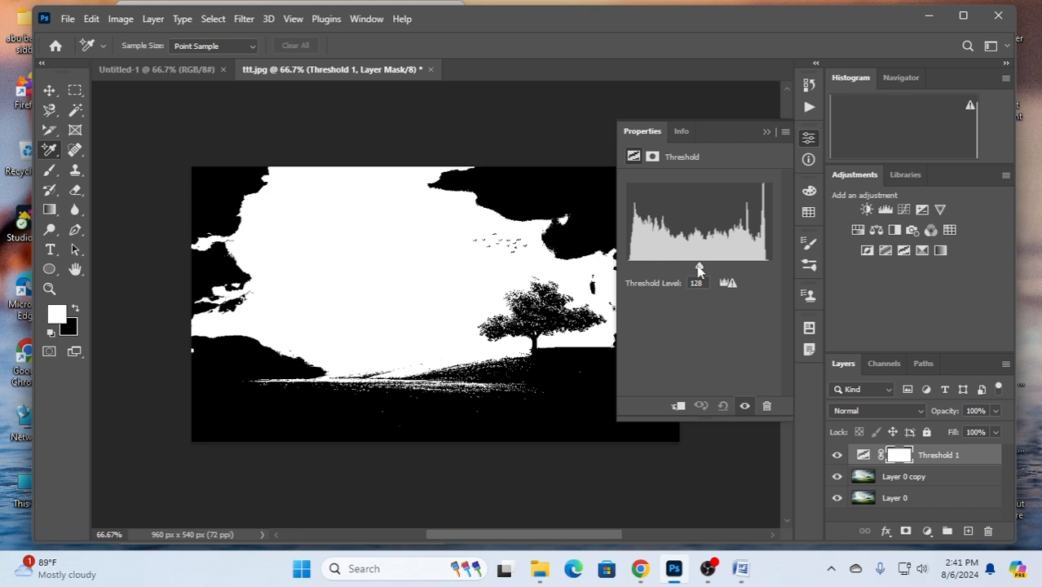
- Raise the threshold level to 233 and place a color sampler point in the upper part of the large white cloud area
{"action": "left_click_drag", "start_coordinate": [699, 270], "coordinate": [759, 270]}
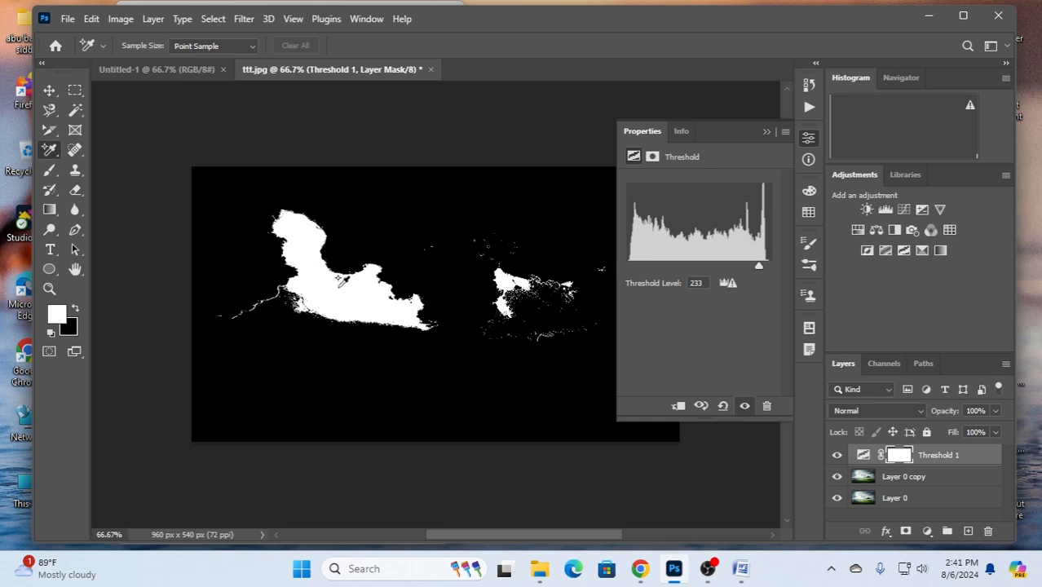
{"action": "left_click", "coordinate": [300, 238]}
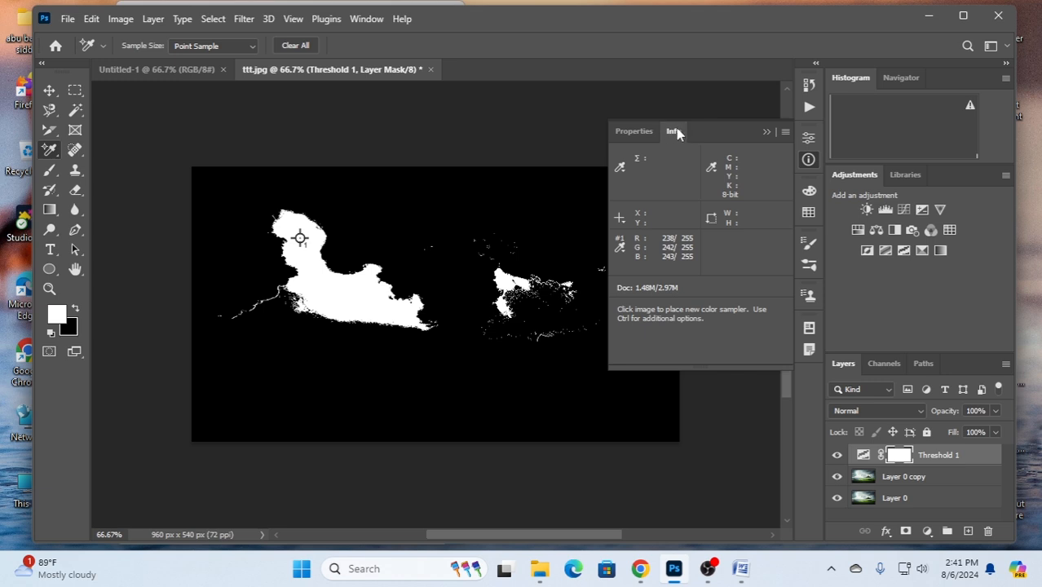
- Lower the Threshold adjustment layer's level to 59 to isolate the dark areas of the image
{"action": "left_click", "coordinate": [630, 130]}
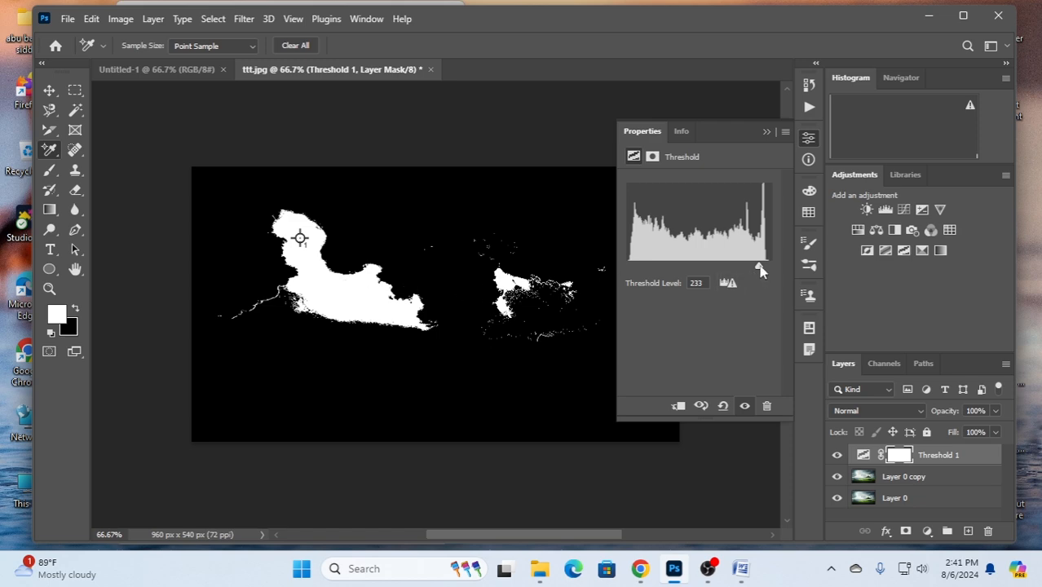
{"action": "left_click_drag", "start_coordinate": [761, 270], "coordinate": [655, 271]}
{"action": "left_click_drag", "start_coordinate": [641, 272], "coordinate": [660, 270]}
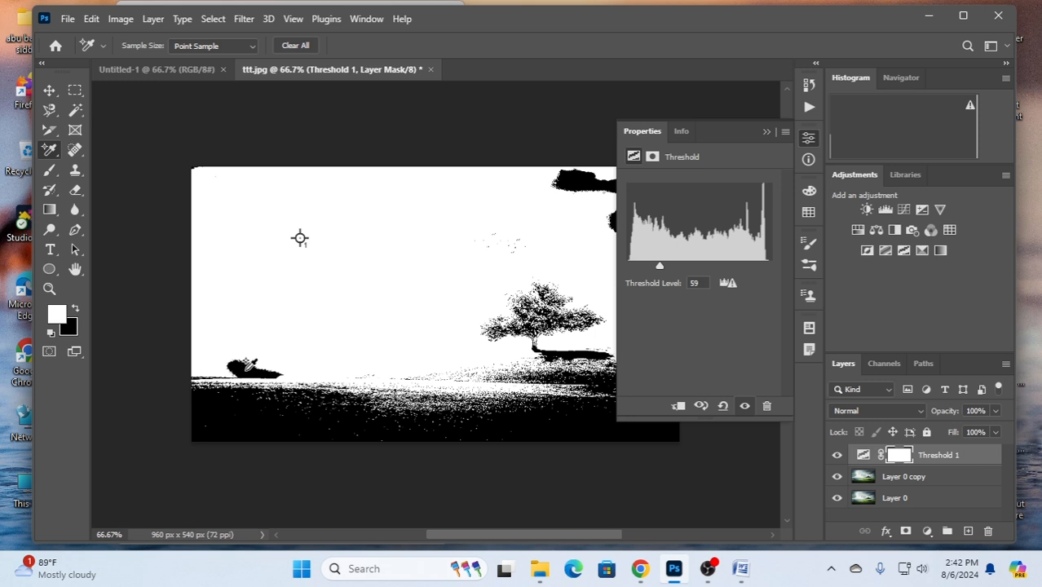
- Place a second color sampler point in the dark patch just above the horizon and delete the Threshold adjustment layer
{"action": "left_click", "coordinate": [246, 369]}
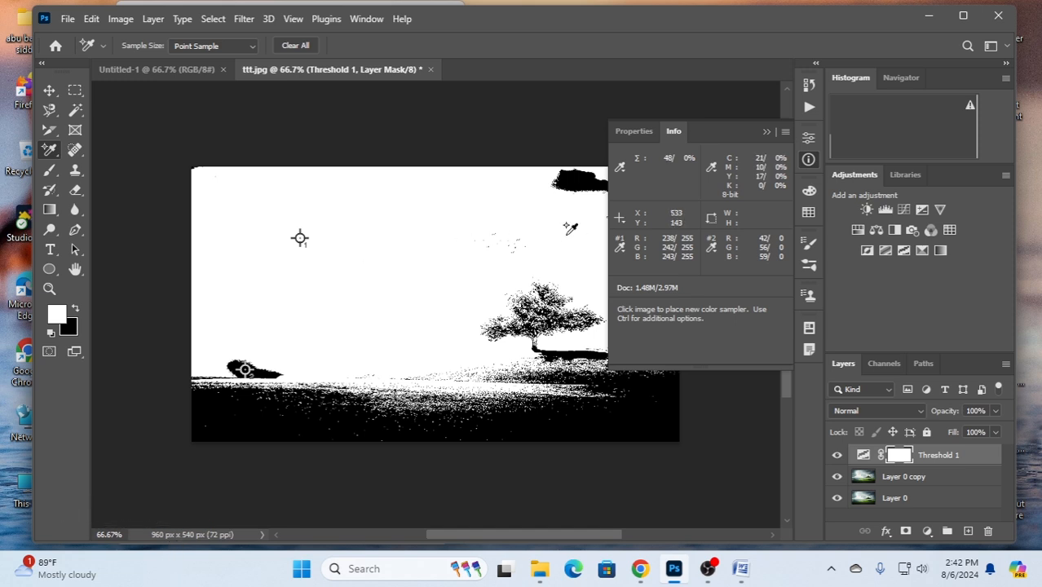
{"action": "left_click", "coordinate": [767, 132]}
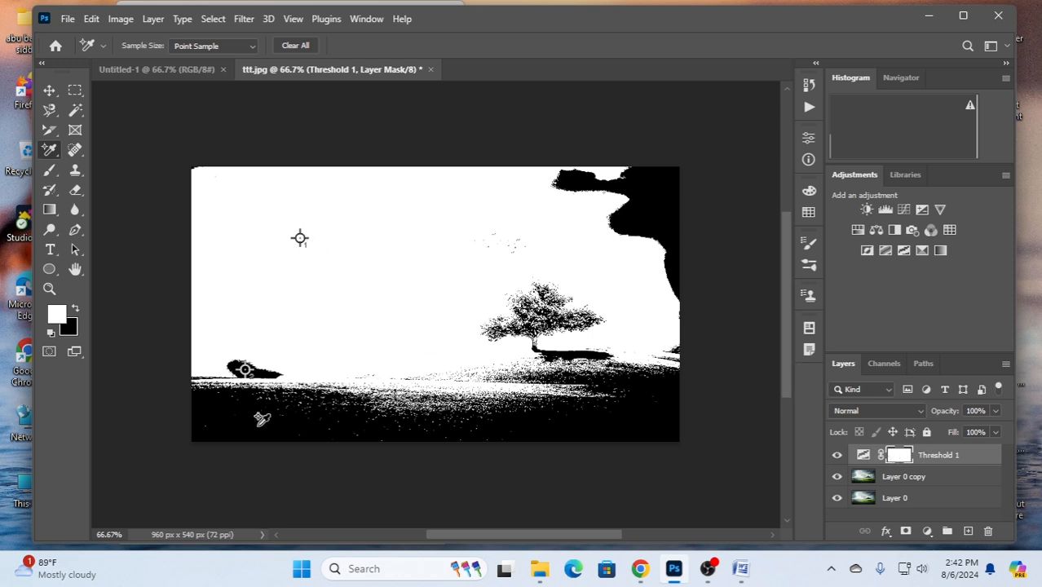
{"action": "left_click", "coordinate": [927, 460]}
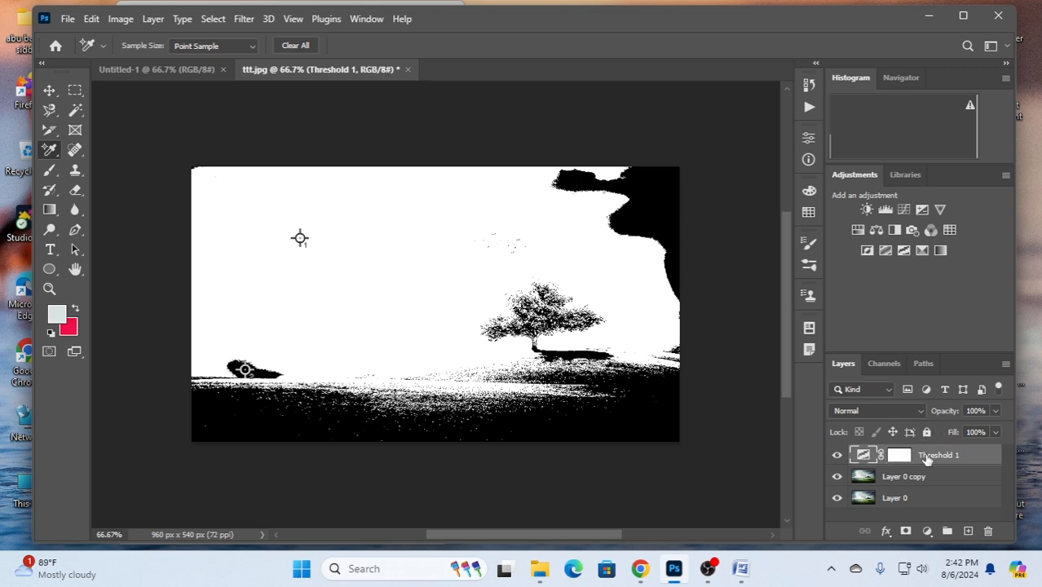
{"action": "key", "text": "Delete"}
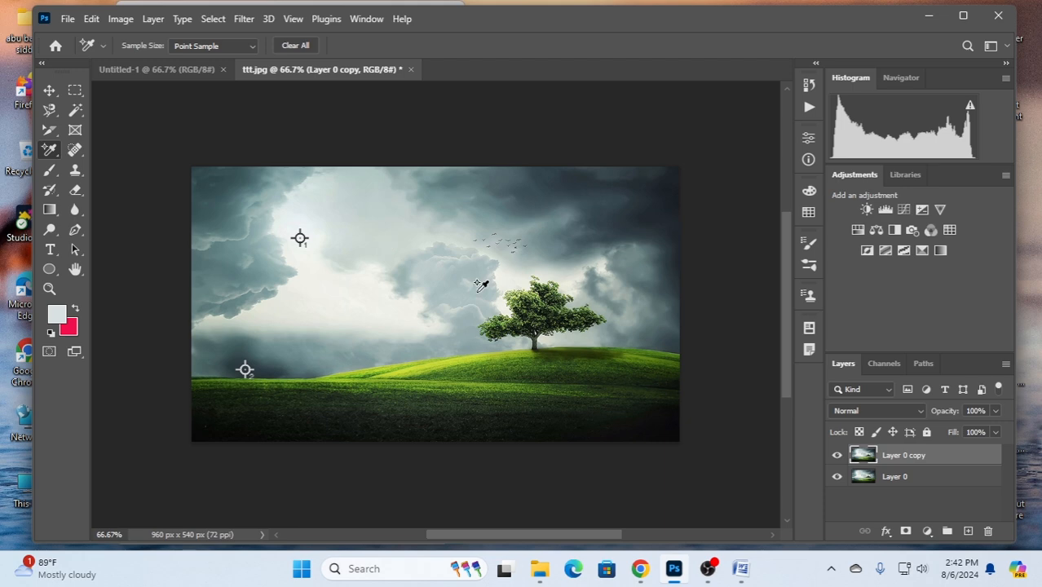
- Show the Info readouts with Total Ink and place a third color sampler point on the mid-tone cloud at about X 446, Y 237
{"action": "left_click", "coordinate": [364, 19]}
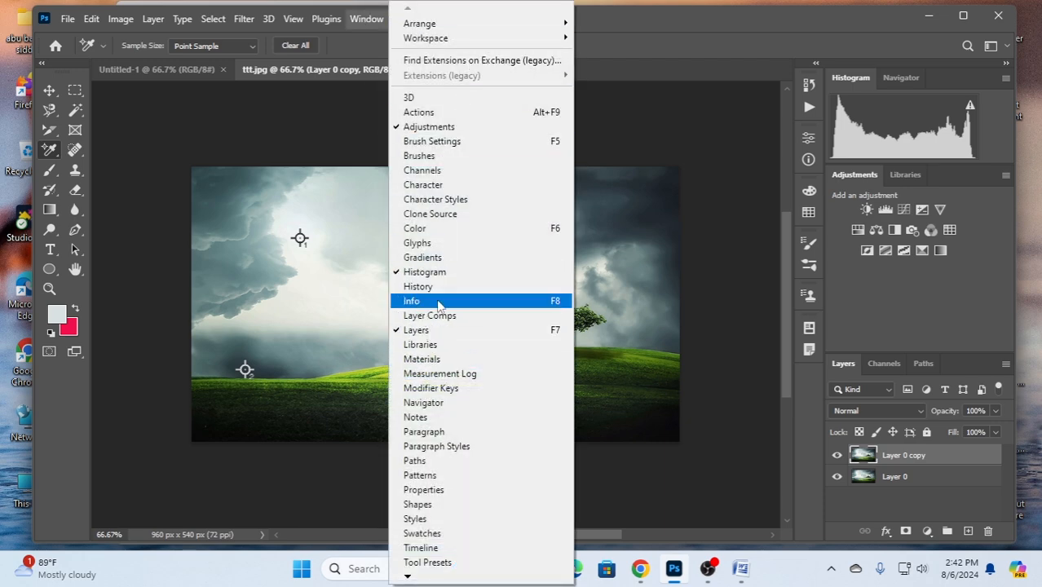
{"action": "left_click", "coordinate": [439, 302]}
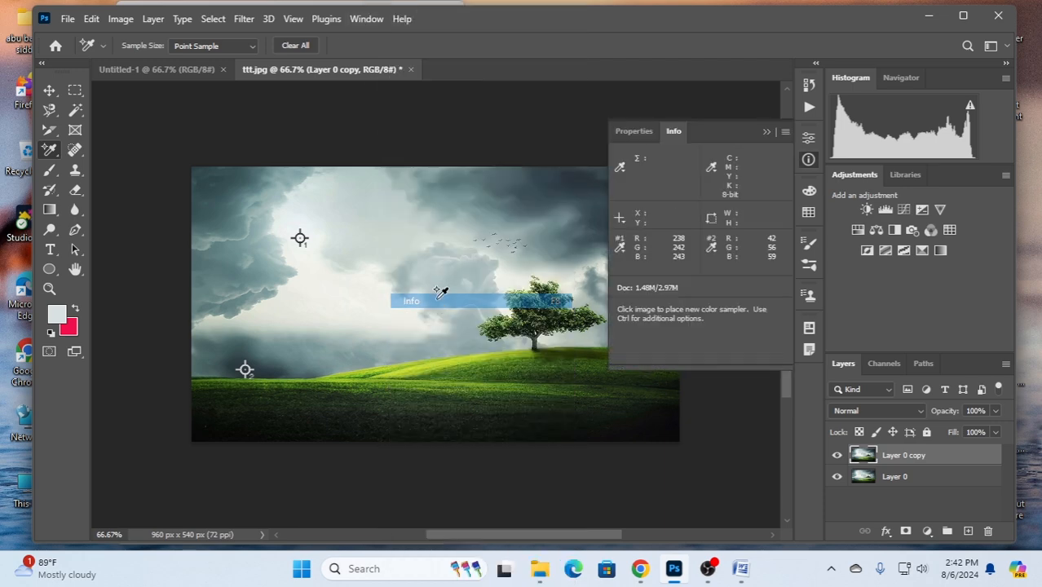
{"action": "left_click", "coordinate": [622, 168]}
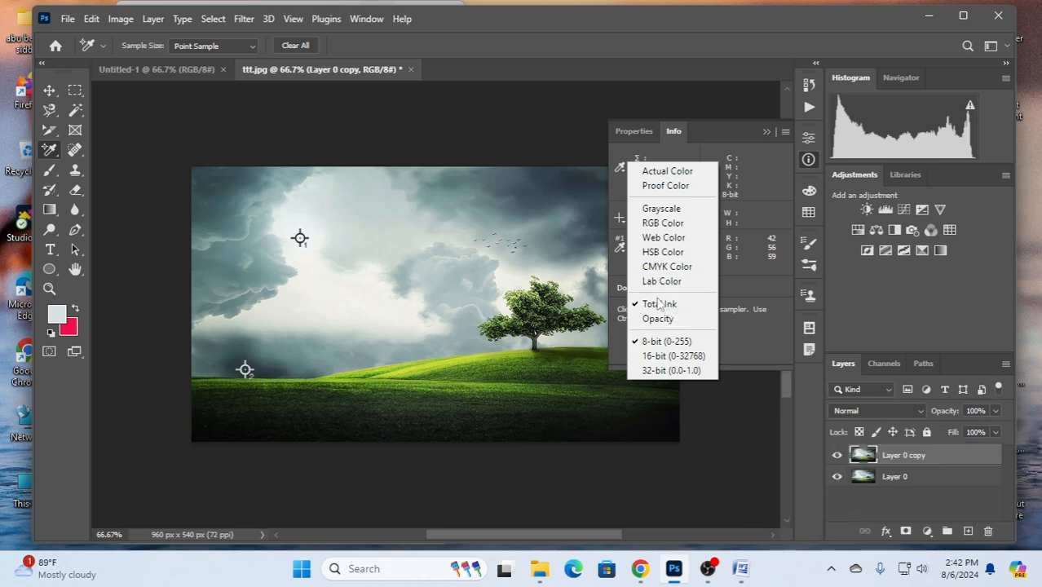
{"action": "left_click", "coordinate": [661, 304]}
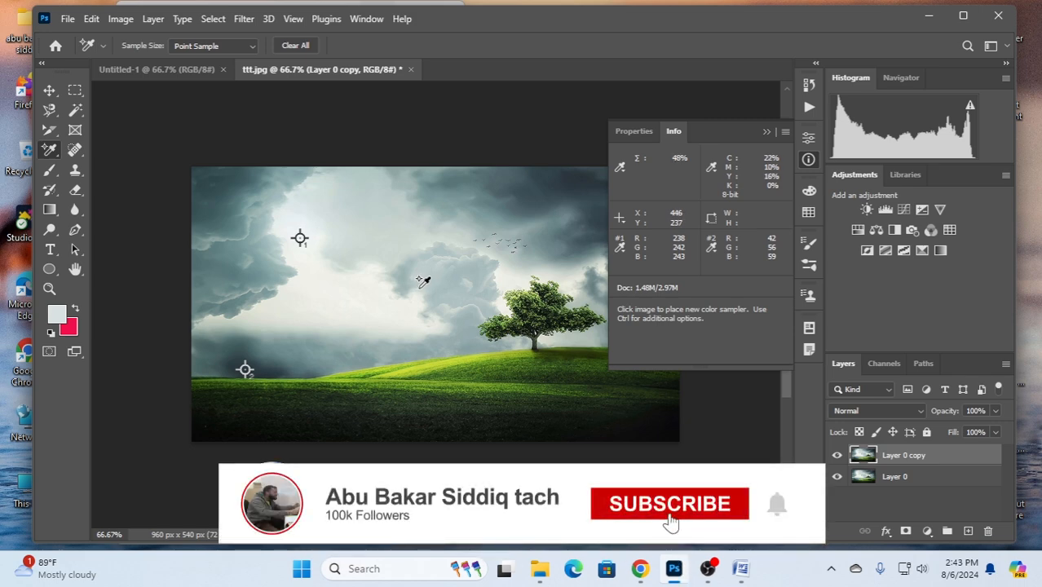
{"action": "left_click", "coordinate": [418, 287]}
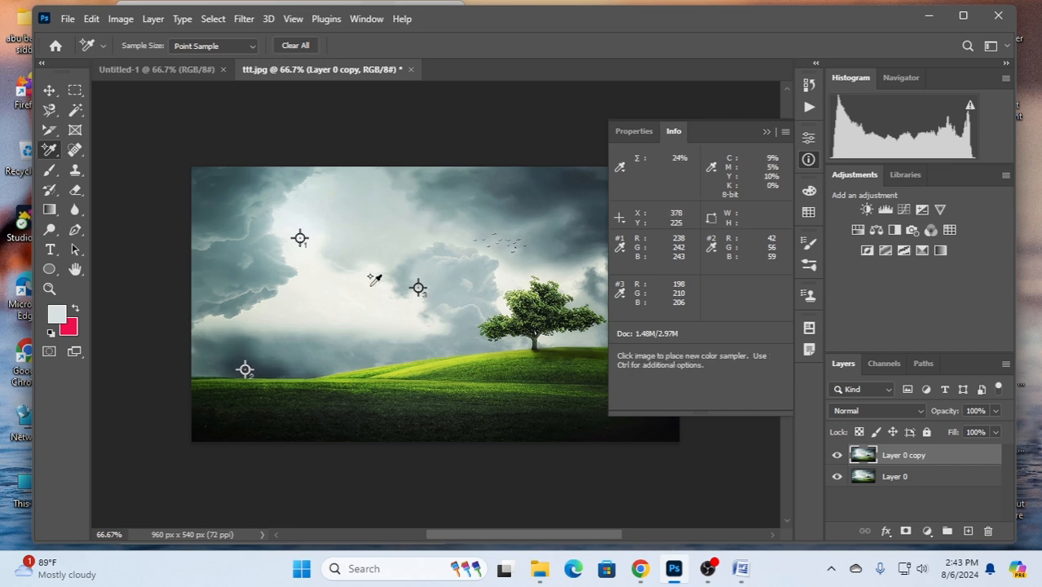
{"action": "left_click", "coordinate": [767, 132]}
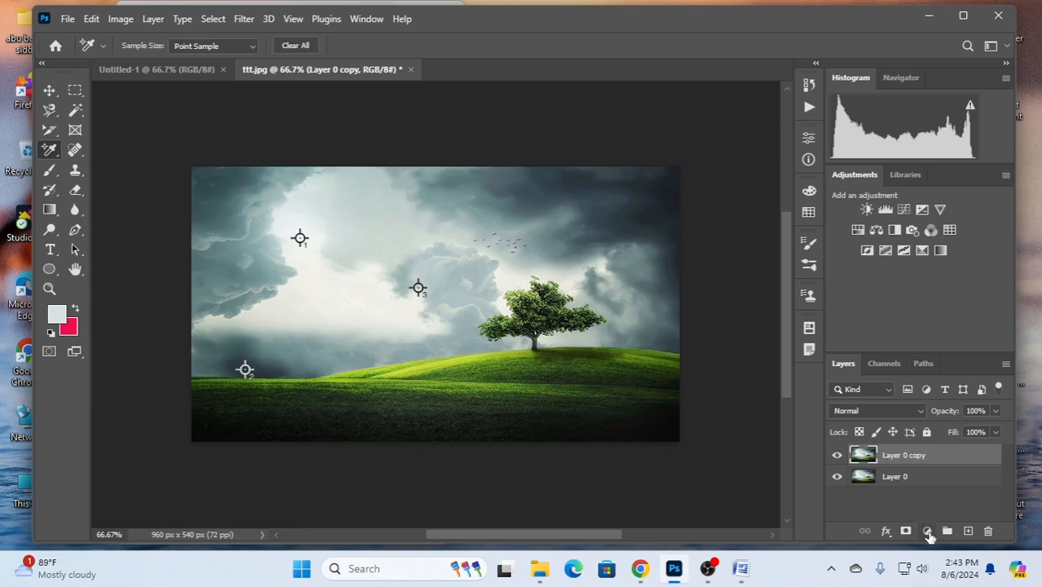
- Add a Levels adjustment layer above Layer 0 copy and set its black point at color sampler 2
{"action": "left_click", "coordinate": [928, 532]}
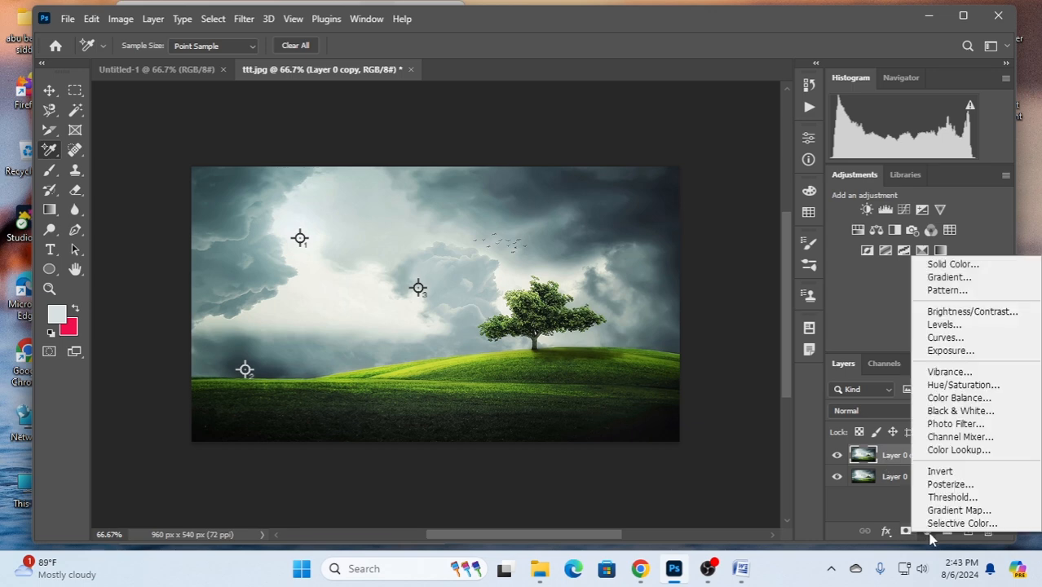
{"action": "left_click", "coordinate": [944, 325]}
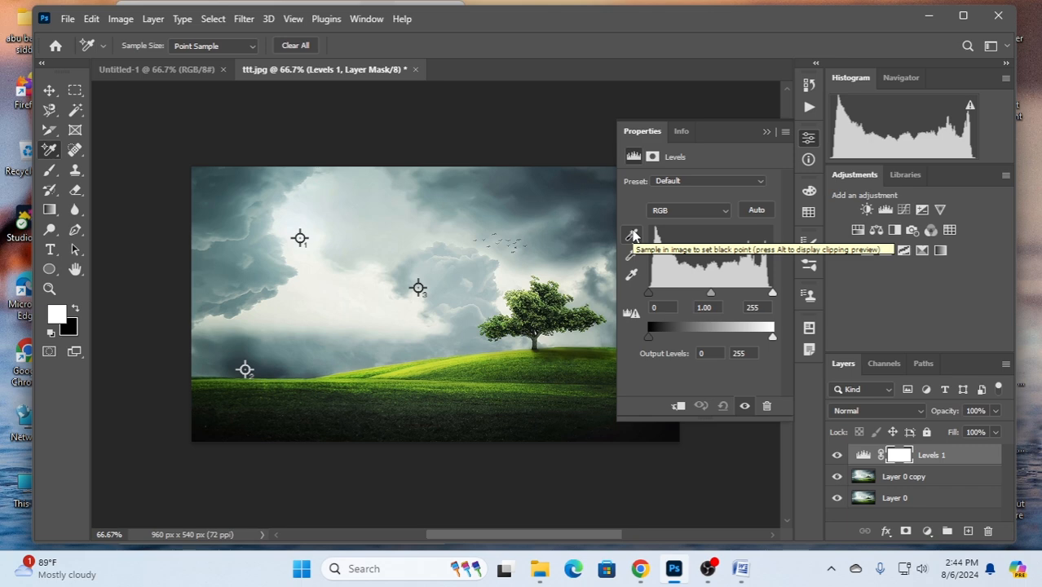
{"action": "left_click", "coordinate": [634, 236]}
{"action": "left_click", "coordinate": [634, 277]}
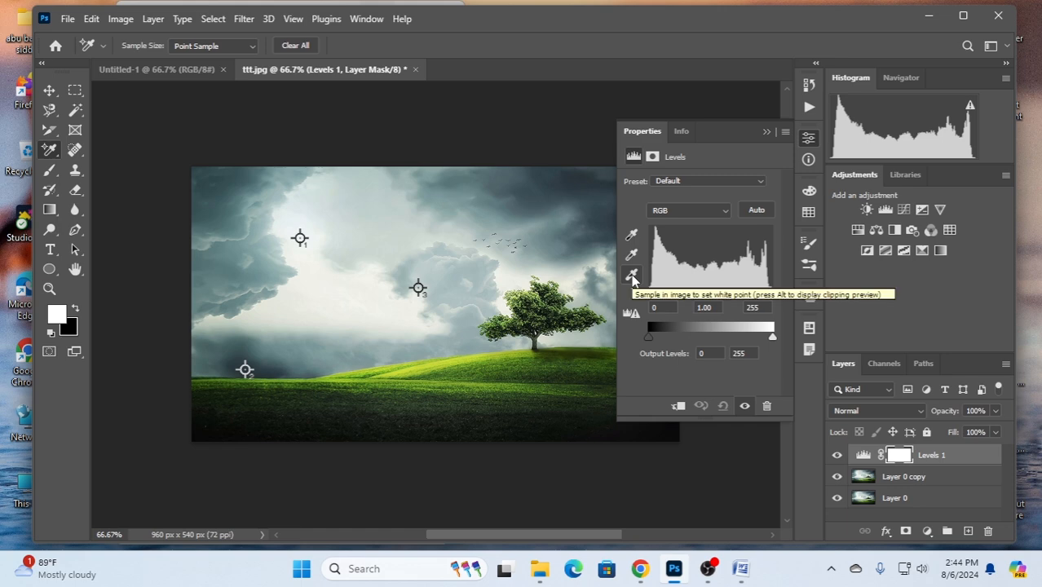
{"action": "left_click", "coordinate": [636, 257]}
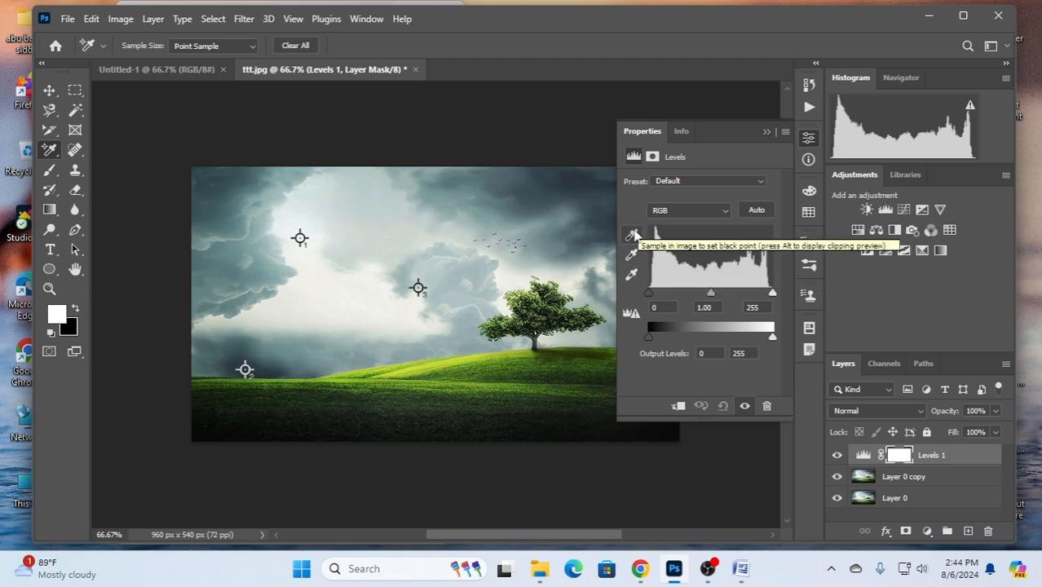
{"action": "left_click", "coordinate": [634, 236]}
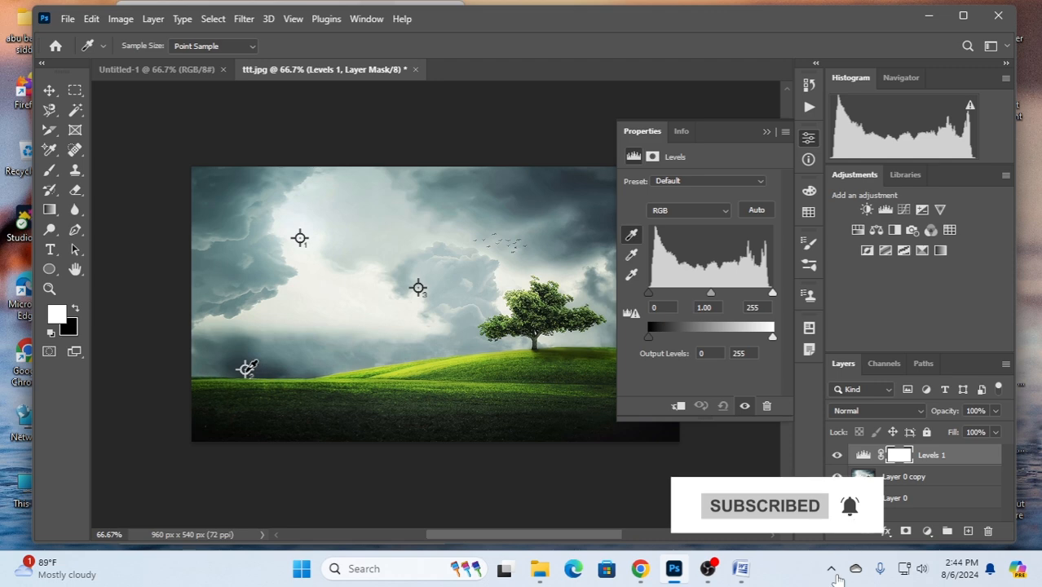
{"action": "left_click", "coordinate": [246, 369]}
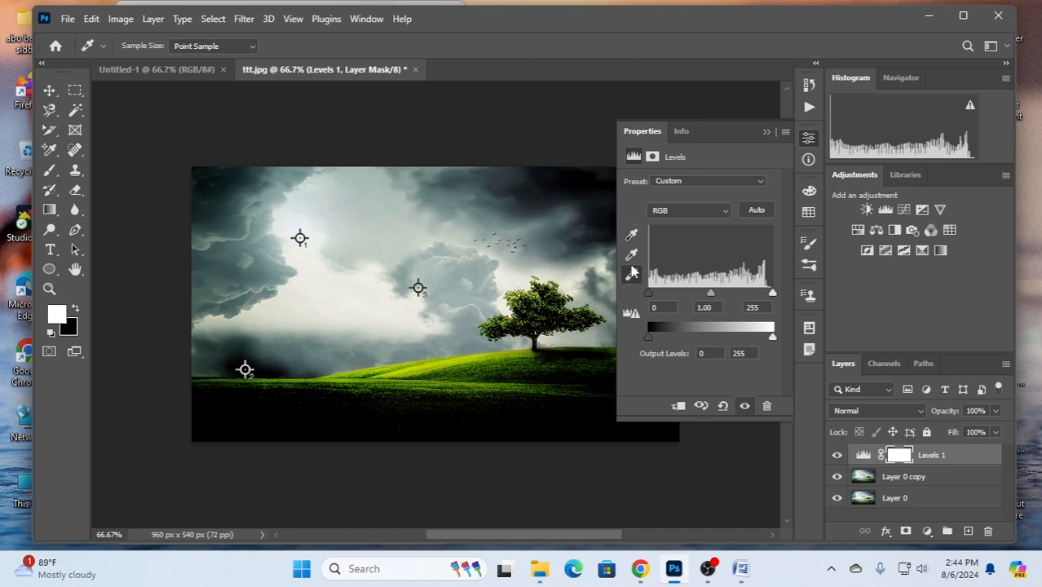
- Set the Levels white point at color sampler 1 and its gray point at color sampler 3
{"action": "left_click", "coordinate": [634, 274]}
{"action": "left_click", "coordinate": [303, 235]}
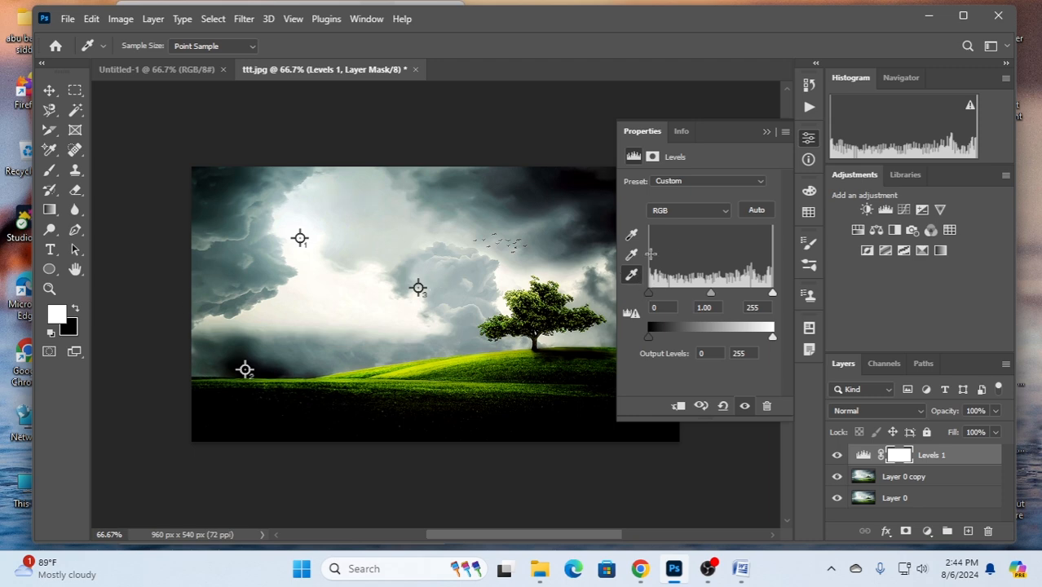
{"action": "left_click", "coordinate": [634, 257]}
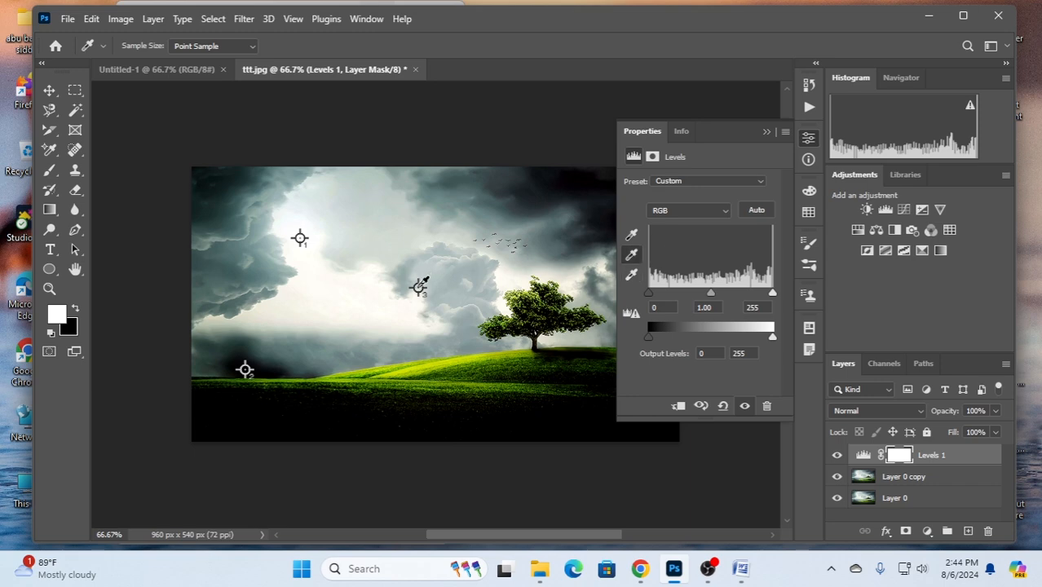
{"action": "left_click", "coordinate": [418, 286]}
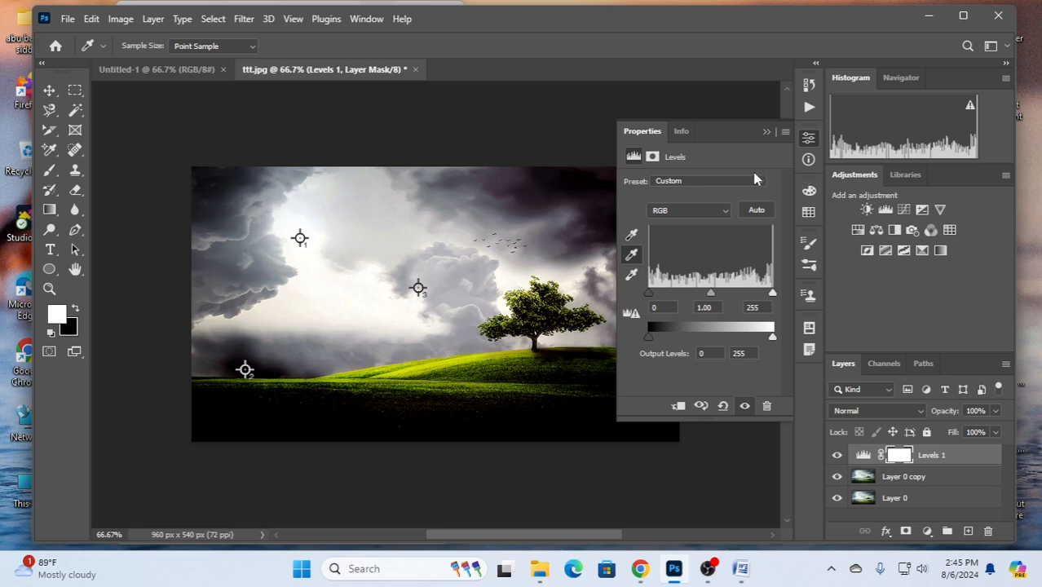
- Compare the photo with the Levels 1 adjustment layer hidden and shown
{"action": "left_click", "coordinate": [767, 132]}
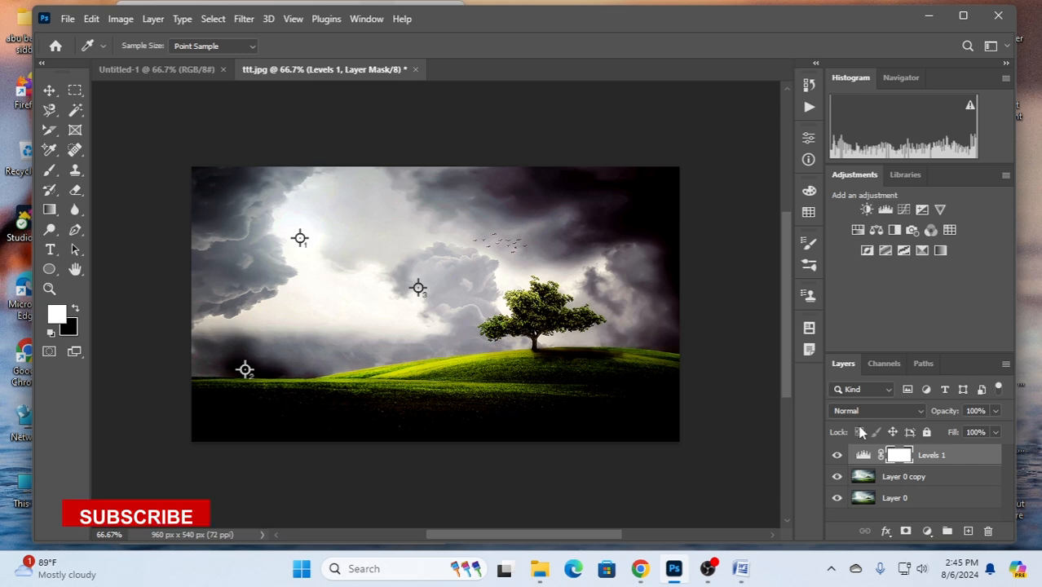
{"action": "left_click", "coordinate": [838, 456]}
{"action": "left_click", "coordinate": [837, 456]}
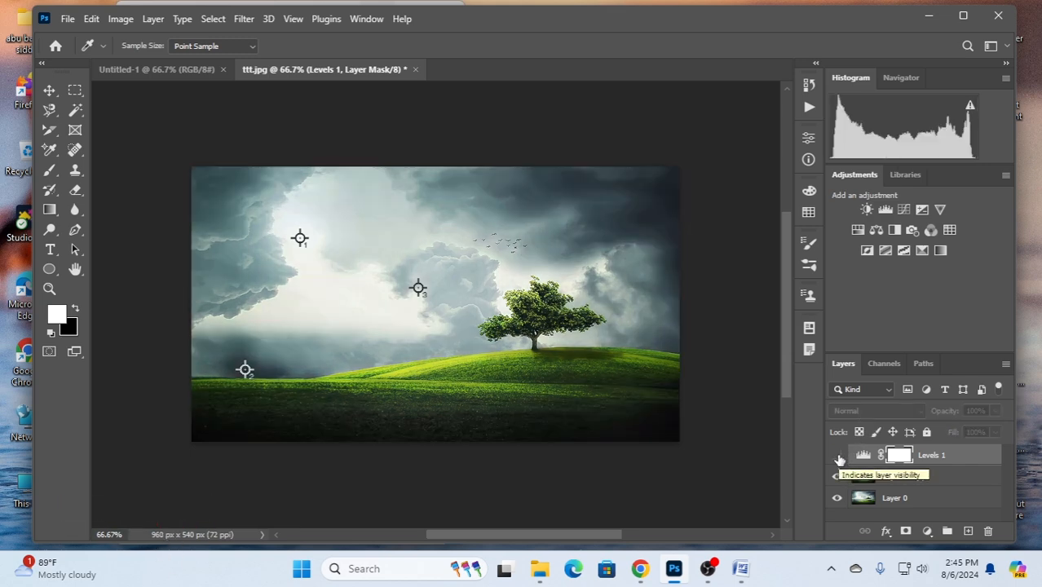
{"action": "left_click", "coordinate": [838, 456]}
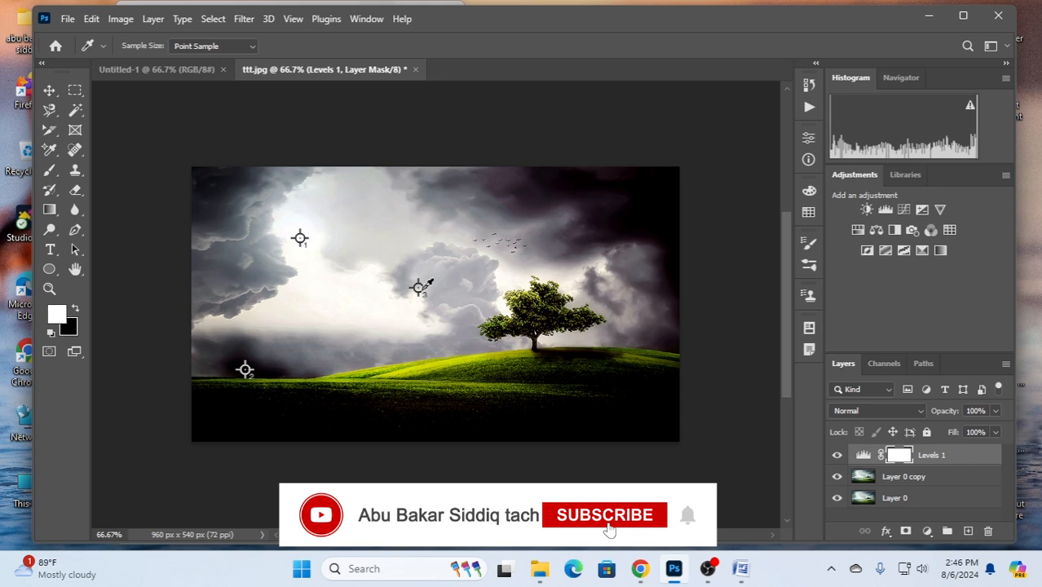
- Delete the Levels 1 adjustment layer and remove all three color sampler points from the photo
{"action": "left_click", "coordinate": [935, 457]}
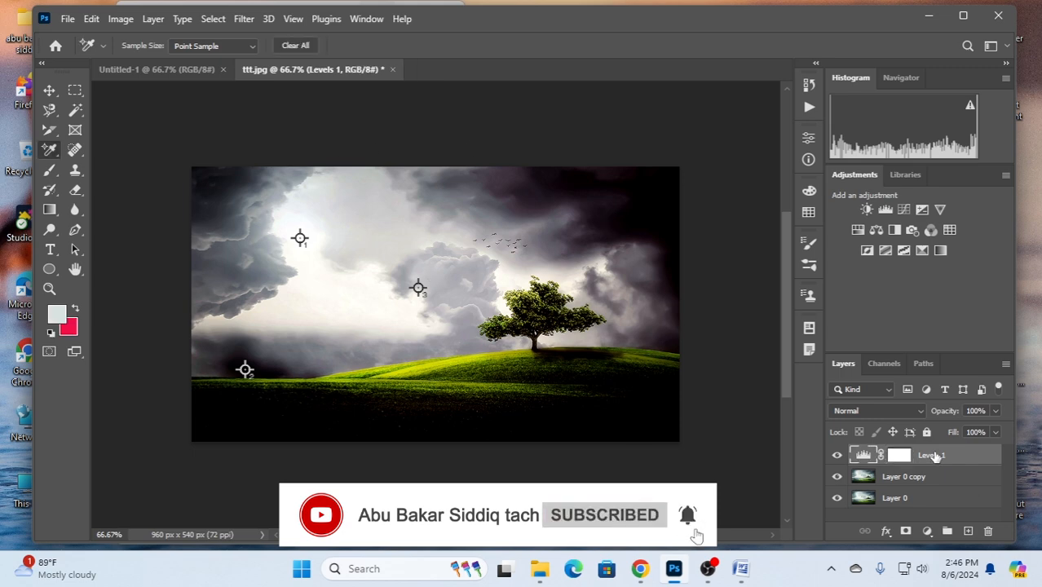
{"action": "key", "text": "Delete"}
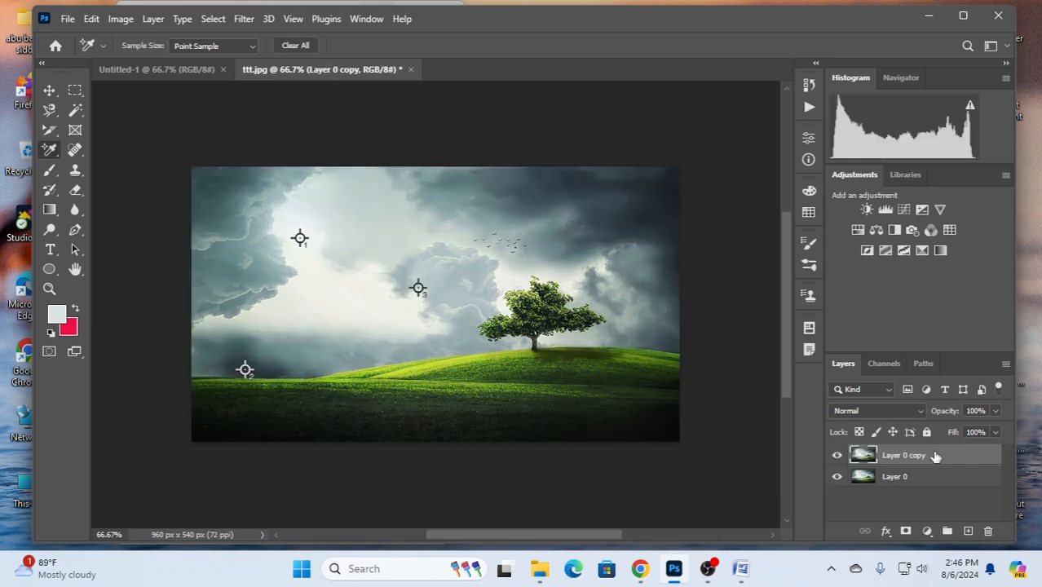
{"action": "right_click", "coordinate": [420, 291]}
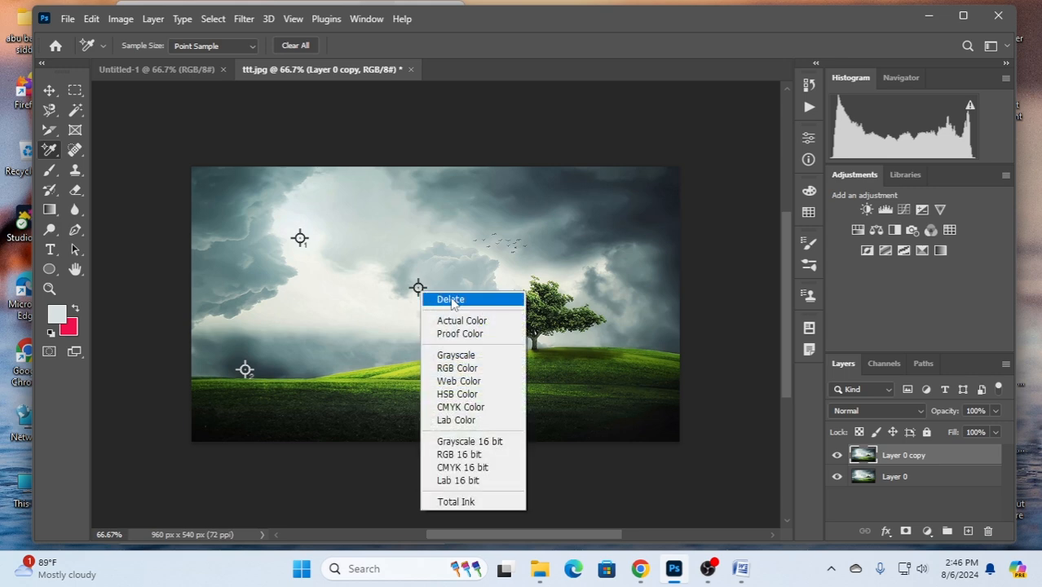
{"action": "left_click", "coordinate": [451, 300]}
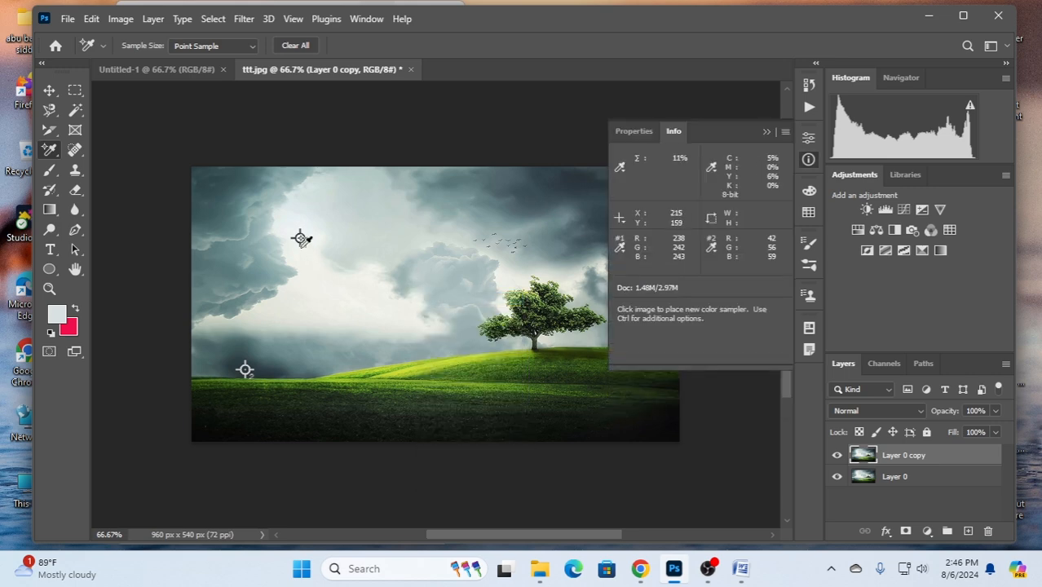
{"action": "right_click", "coordinate": [301, 238]}
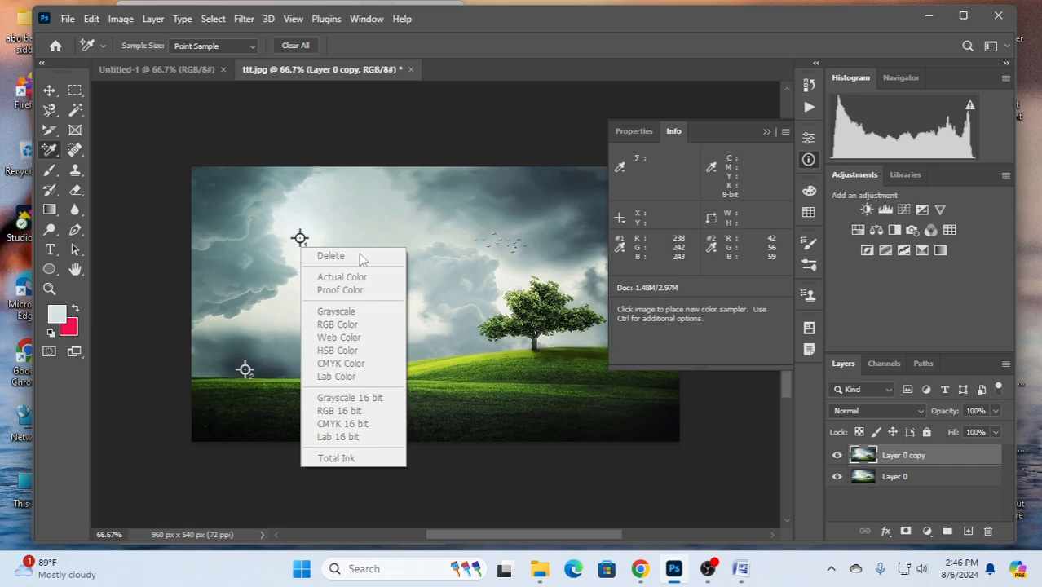
{"action": "left_click", "coordinate": [302, 241]}
{"action": "right_click", "coordinate": [301, 239]}
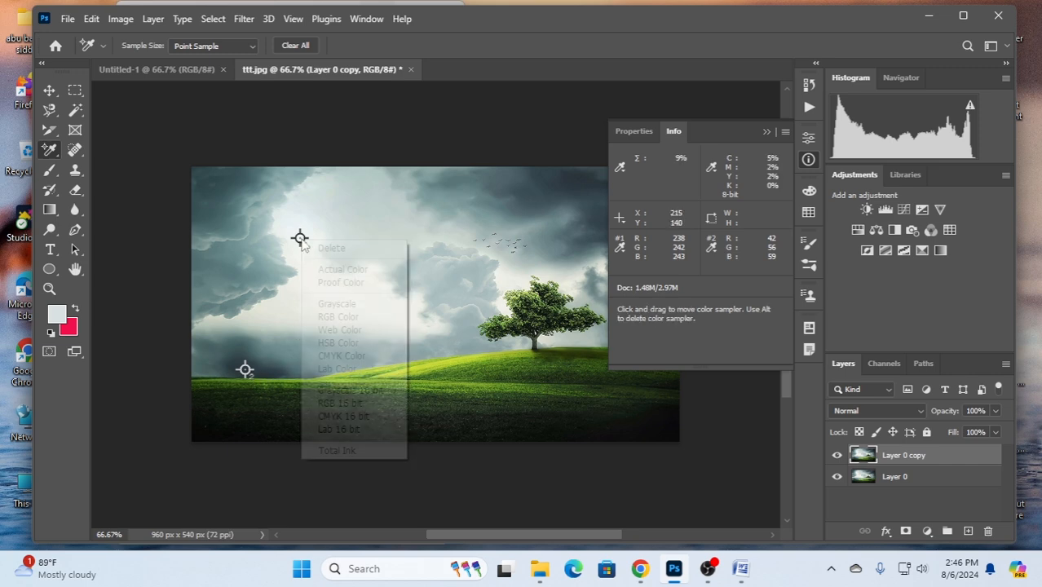
{"action": "left_click", "coordinate": [342, 247]}
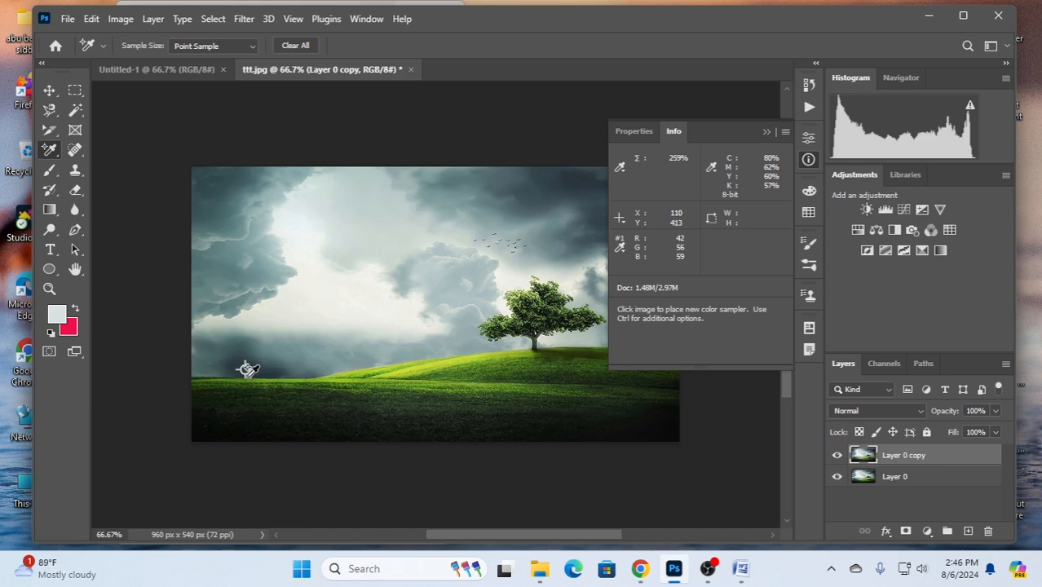
{"action": "right_click", "coordinate": [247, 370]}
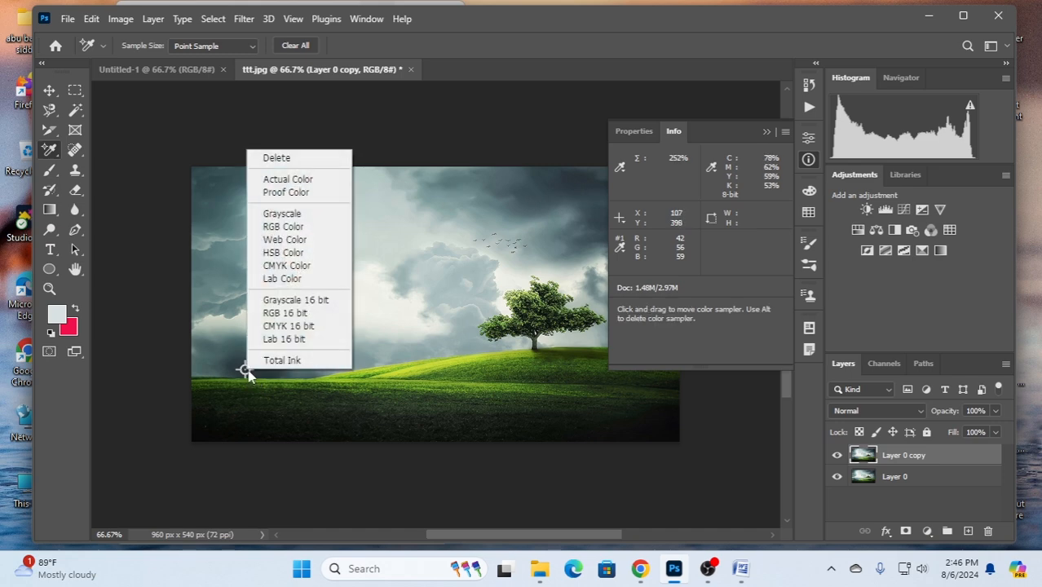
{"action": "left_click", "coordinate": [283, 158]}
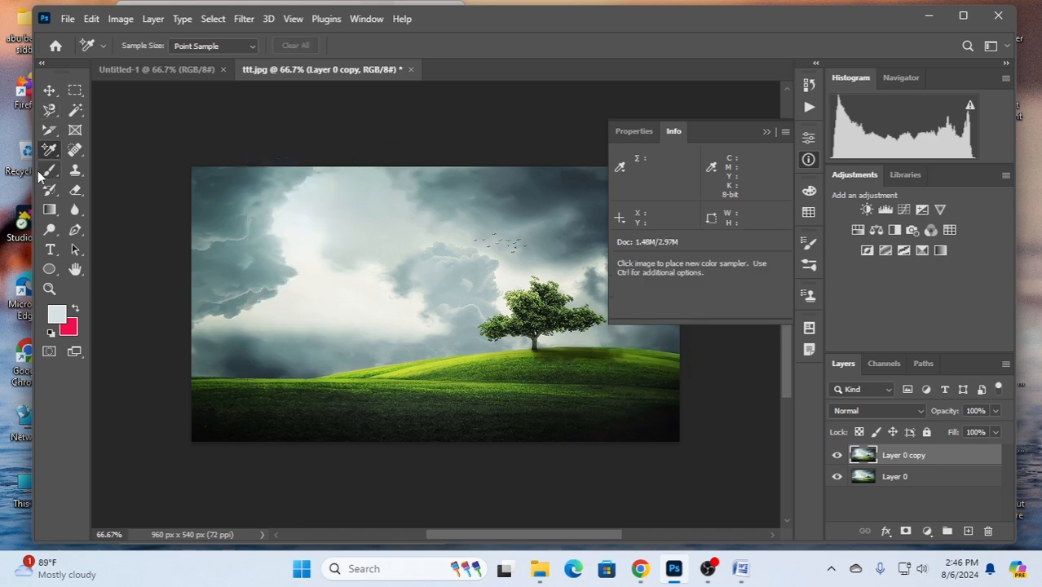
{"action": "left_click", "coordinate": [769, 131]}
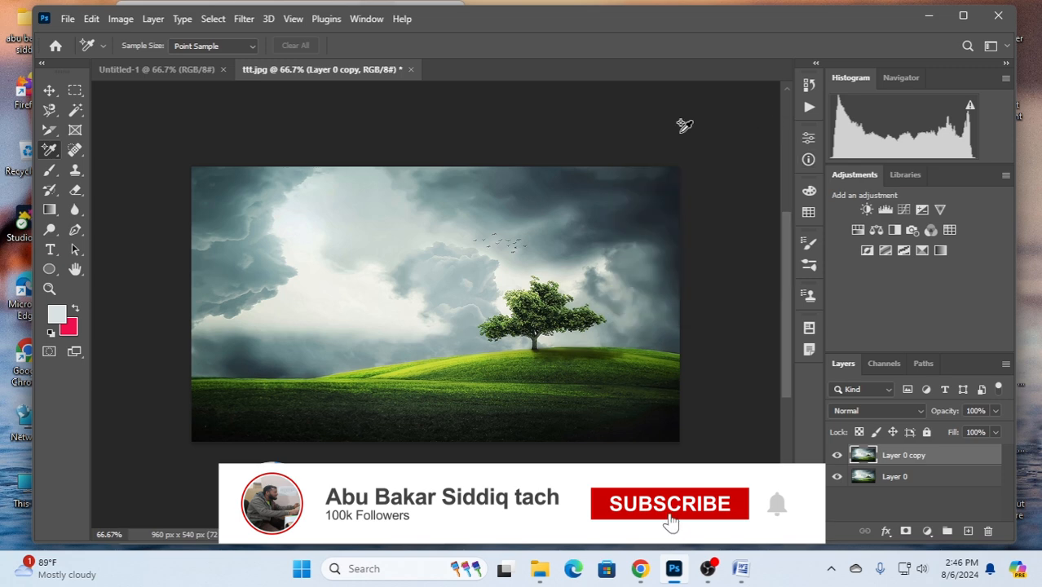
- Switch to the Ruler tool and back to the Move tool with Layer 0 copy selected
{"action": "right_click", "coordinate": [50, 152]}
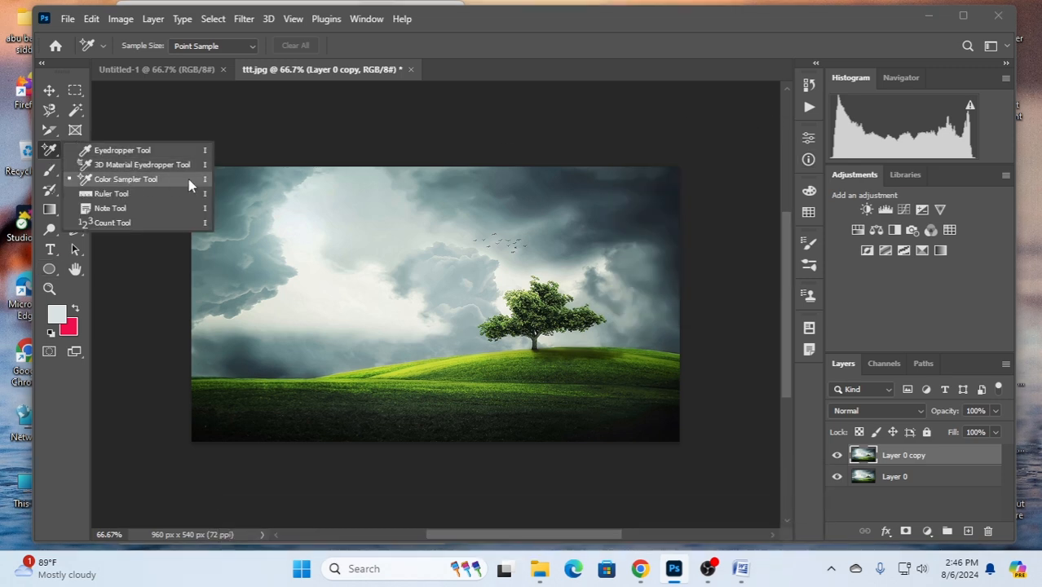
{"action": "left_click", "coordinate": [121, 195]}
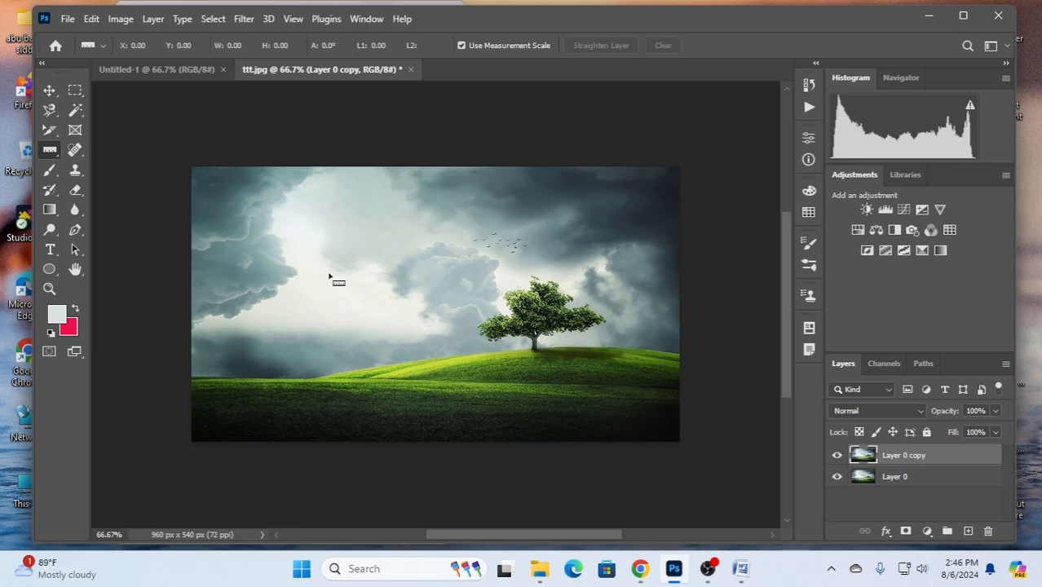
{"action": "left_click", "coordinate": [49, 90]}
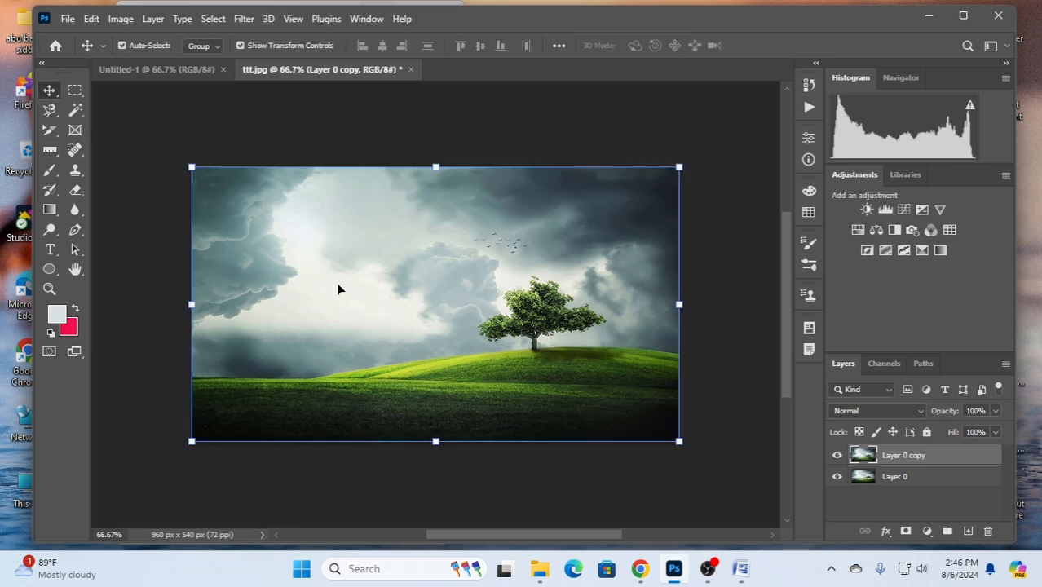
- Copy Layer 0 copy from ttt.jpg into Untitled-1, scaled to about 65% and rotated about -27°
{"action": "left_click_drag", "start_coordinate": [337, 287], "coordinate": [433, 304]}
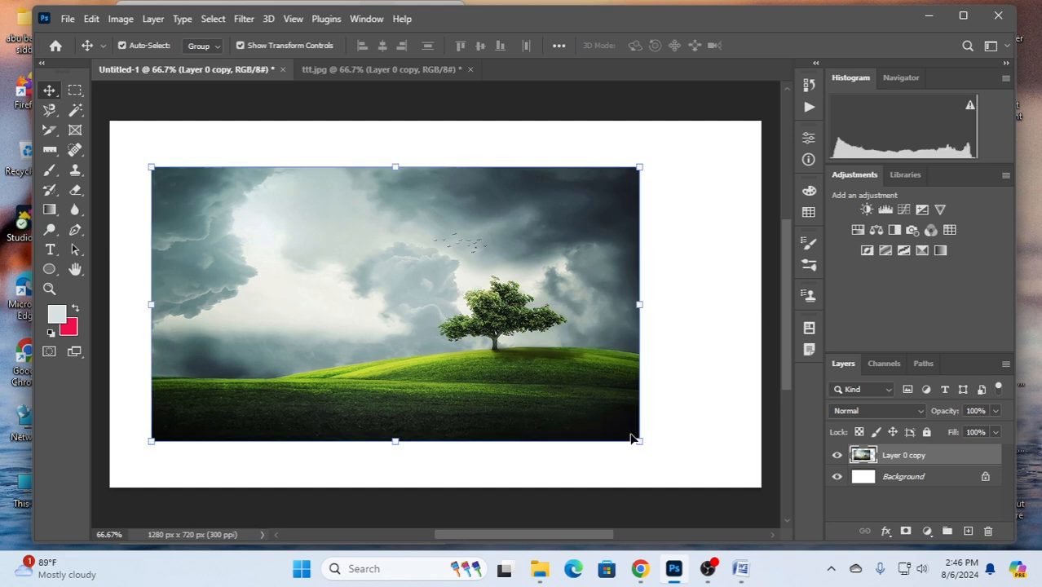
{"action": "left_click_drag", "start_coordinate": [637, 441], "coordinate": [536, 281]}
{"action": "left_click_drag", "start_coordinate": [311, 249], "coordinate": [335, 282]}
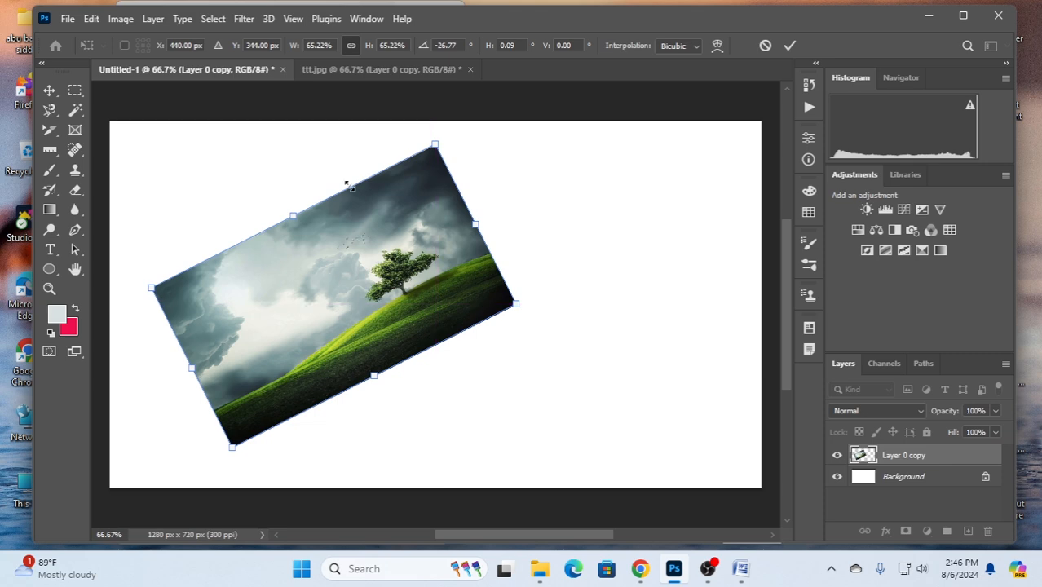
- Straighten the tilted photo layer using a ruler line of about 32° drawn from its lowest corner to its right-hand edge
{"action": "left_click", "coordinate": [50, 151]}
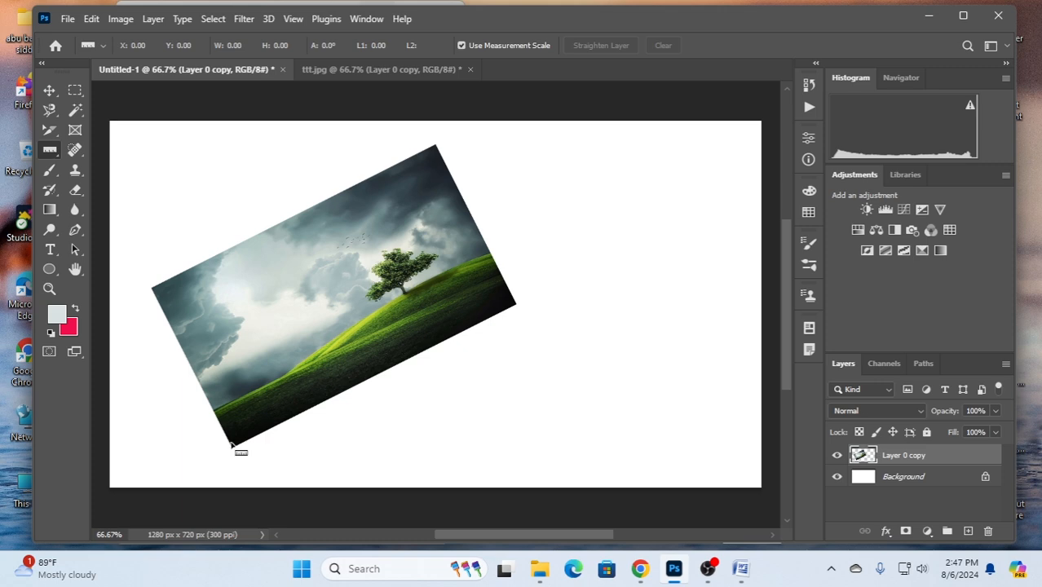
{"action": "left_click_drag", "start_coordinate": [230, 445], "coordinate": [500, 278]}
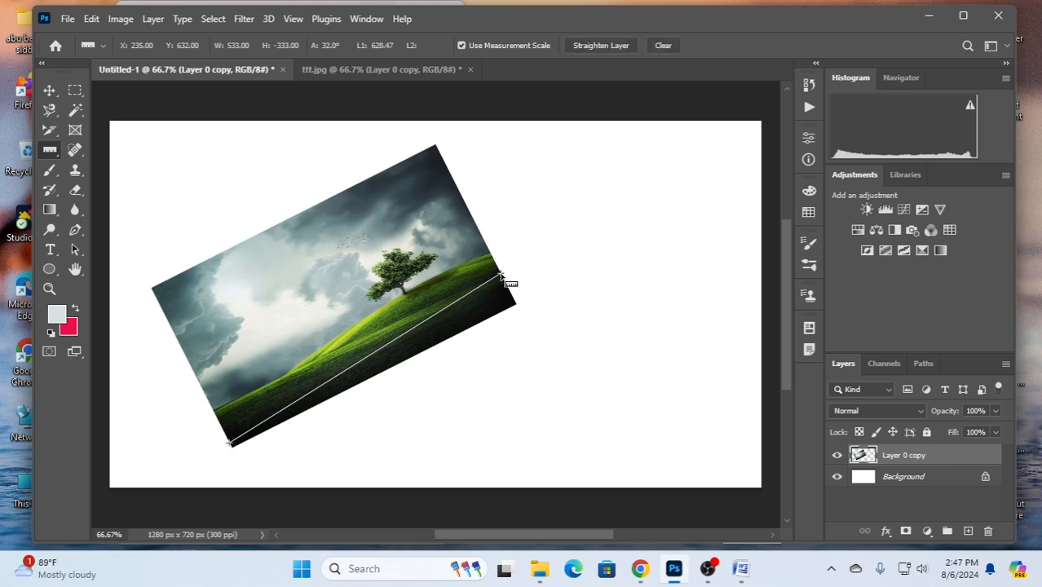
{"action": "left_click", "coordinate": [601, 46]}
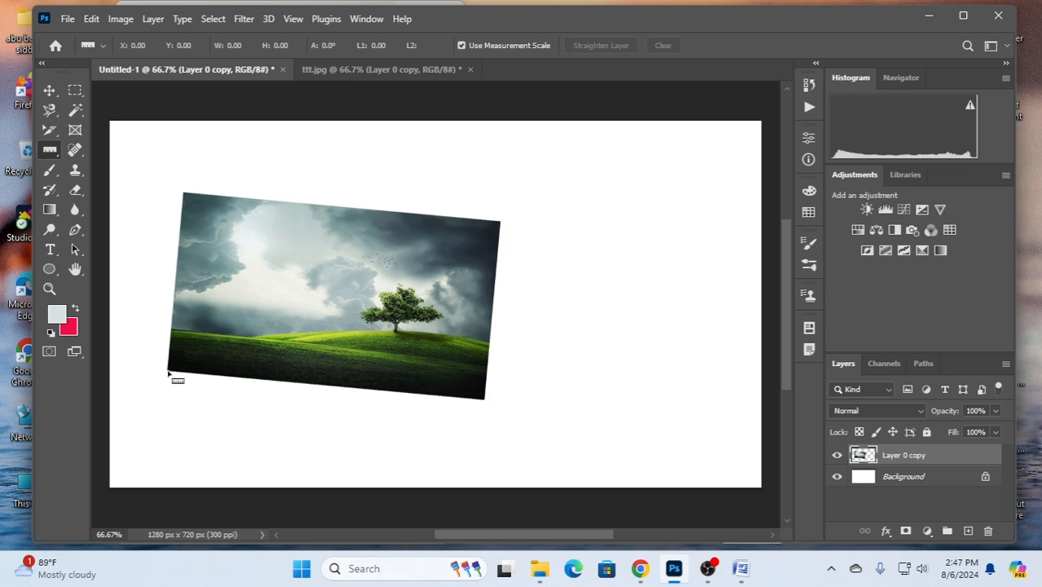
- Straighten the layer again with a ruler line along the photo's bottom edge, and move the photo near the canvas centre
{"action": "left_click_drag", "start_coordinate": [168, 372], "coordinate": [486, 401]}
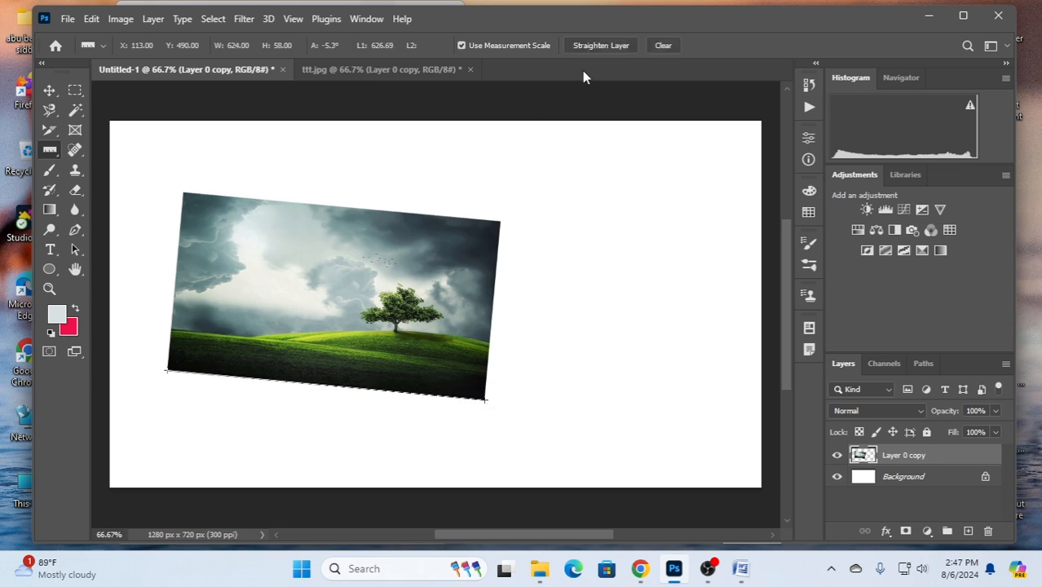
{"action": "left_click", "coordinate": [604, 45]}
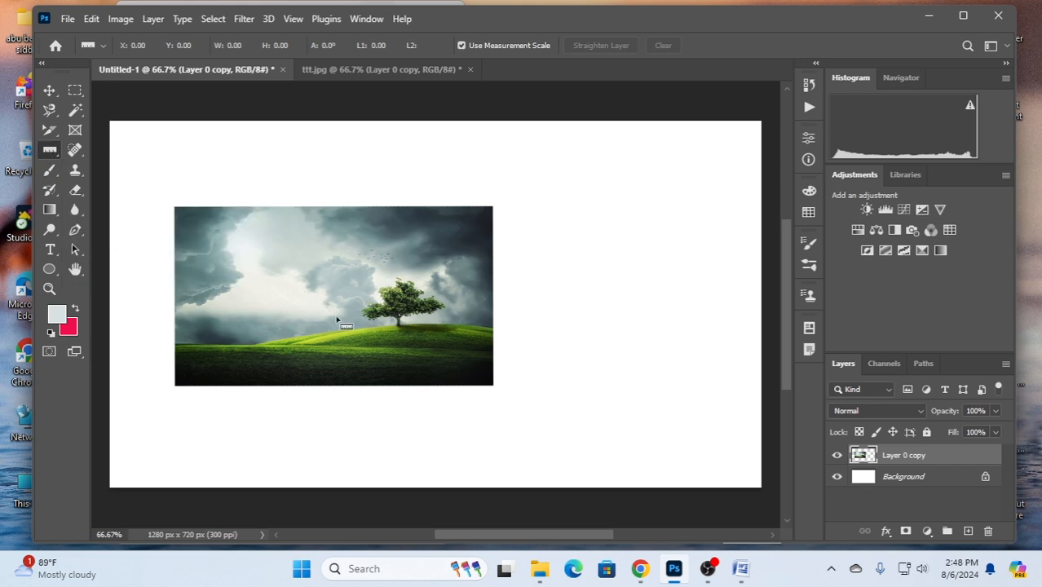
{"action": "left_click", "coordinate": [49, 90]}
{"action": "left_click_drag", "start_coordinate": [355, 315], "coordinate": [456, 300]}
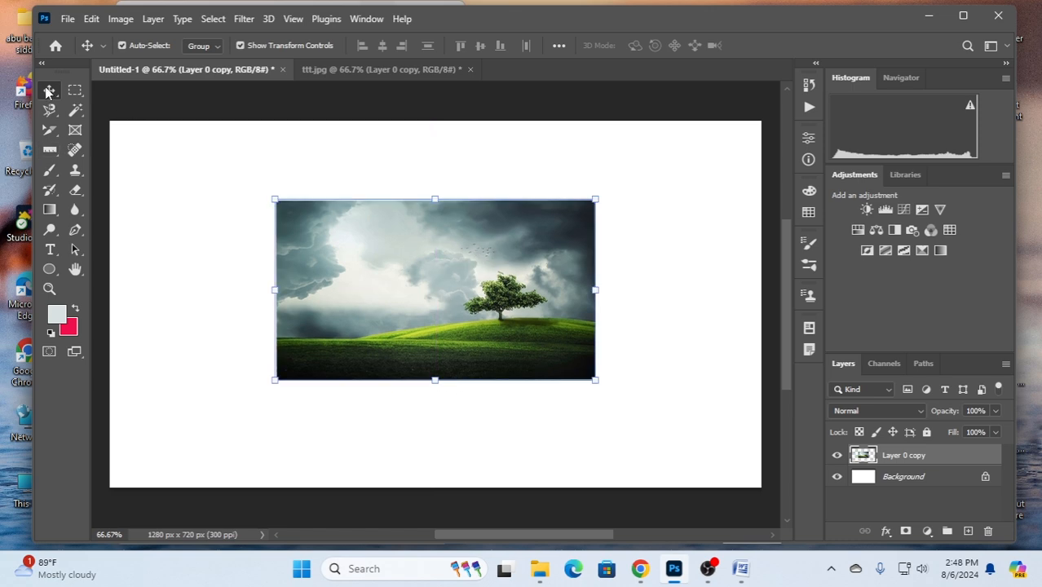
- With the Note tool, place a note reading "whi" in the bright sky and a second note at the hill's left end
{"action": "left_click", "coordinate": [51, 151]}
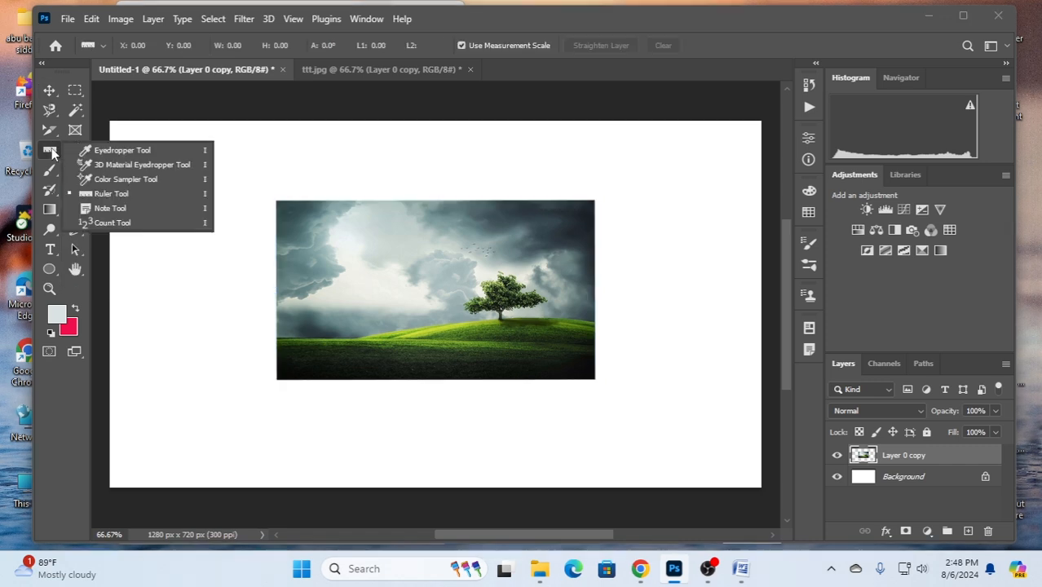
{"action": "left_click", "coordinate": [117, 210]}
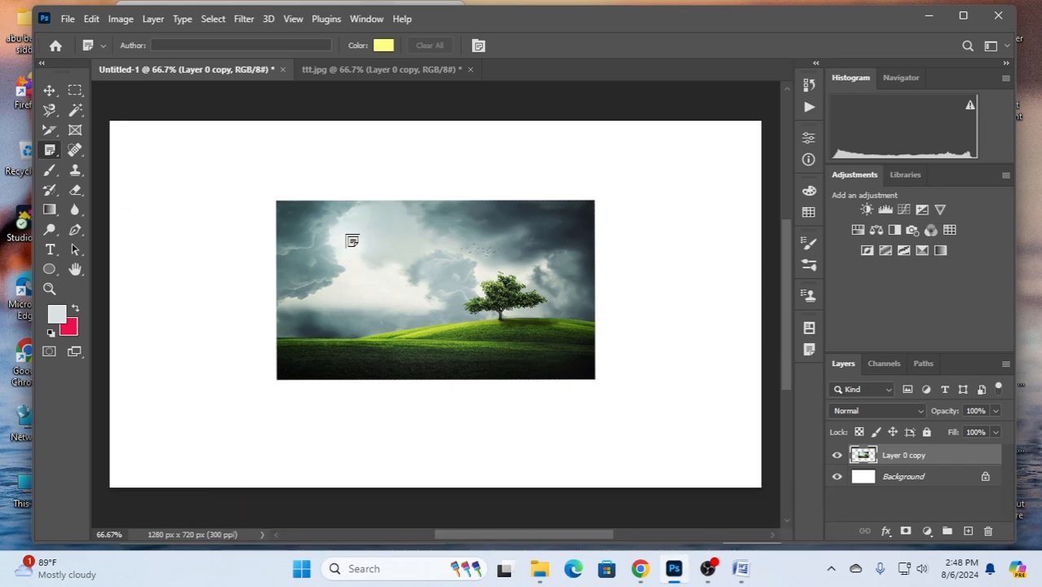
{"action": "left_click", "coordinate": [353, 241]}
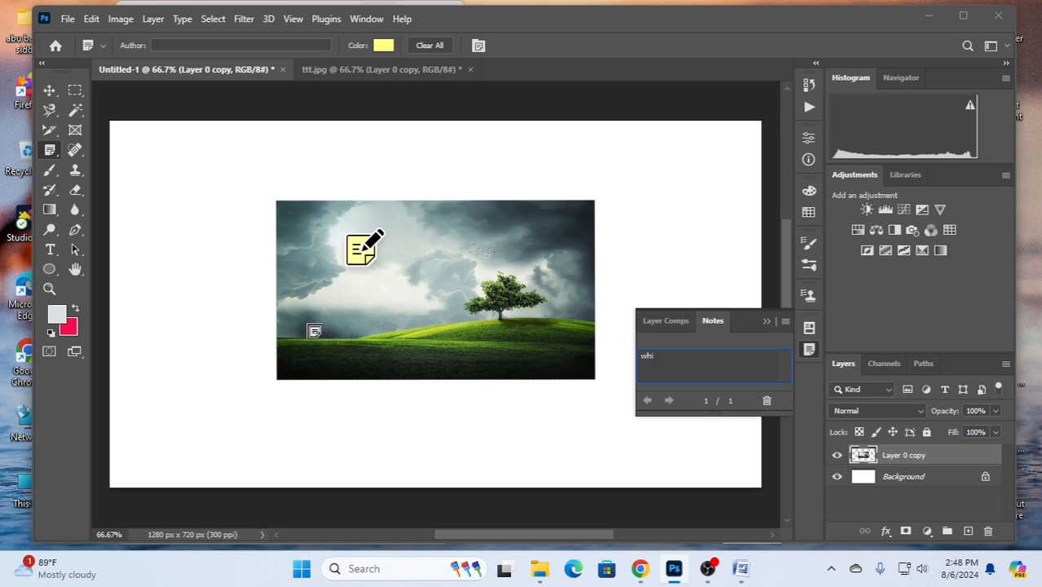
{"action": "left_click", "coordinate": [361, 249]}
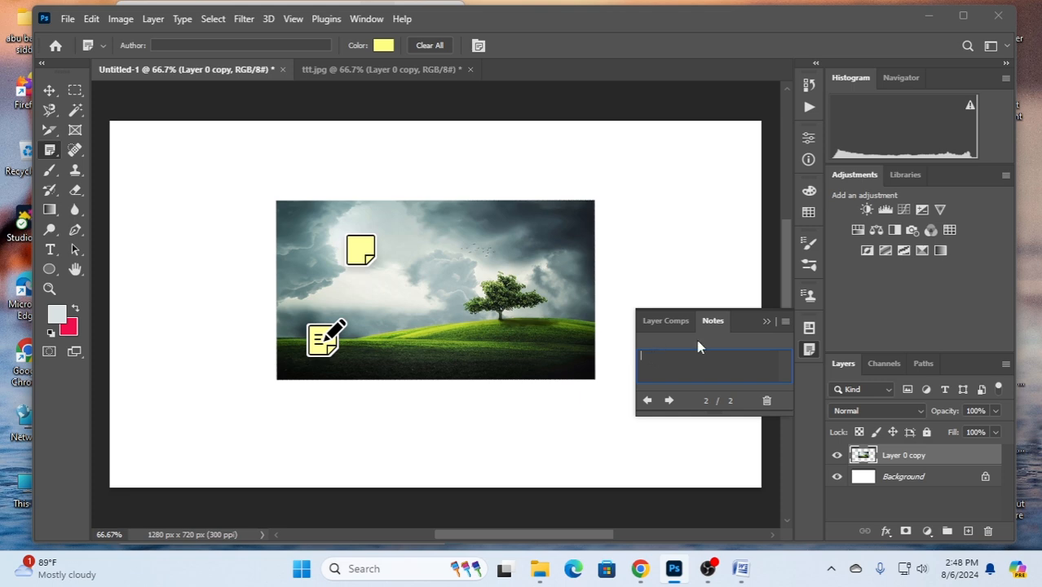
- Reopen the sky note and enter "black" in the note on the hill's left end
{"action": "left_click", "coordinate": [667, 318]}
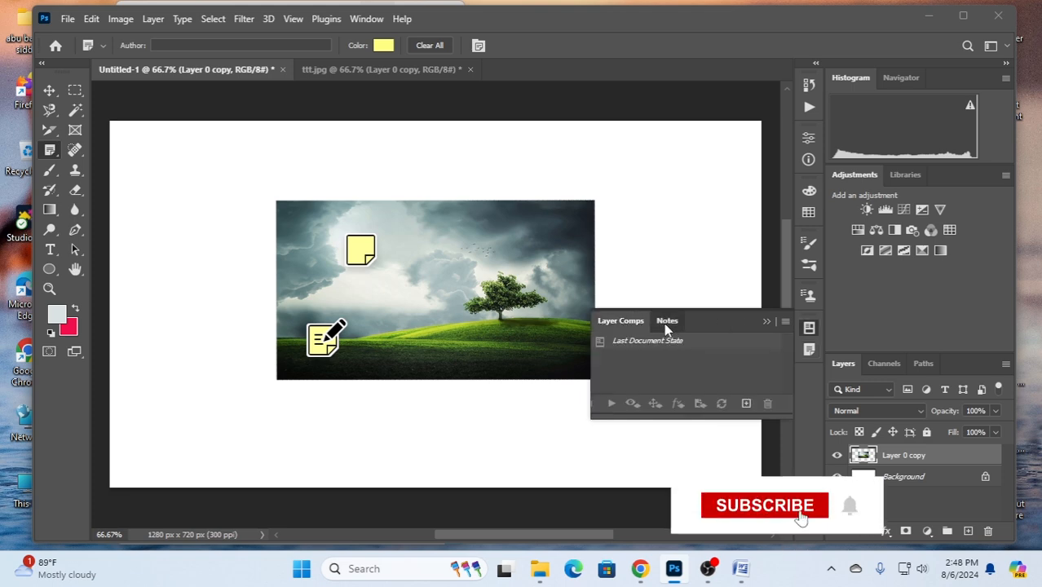
{"action": "left_click", "coordinate": [666, 322]}
{"action": "left_click", "coordinate": [357, 252]}
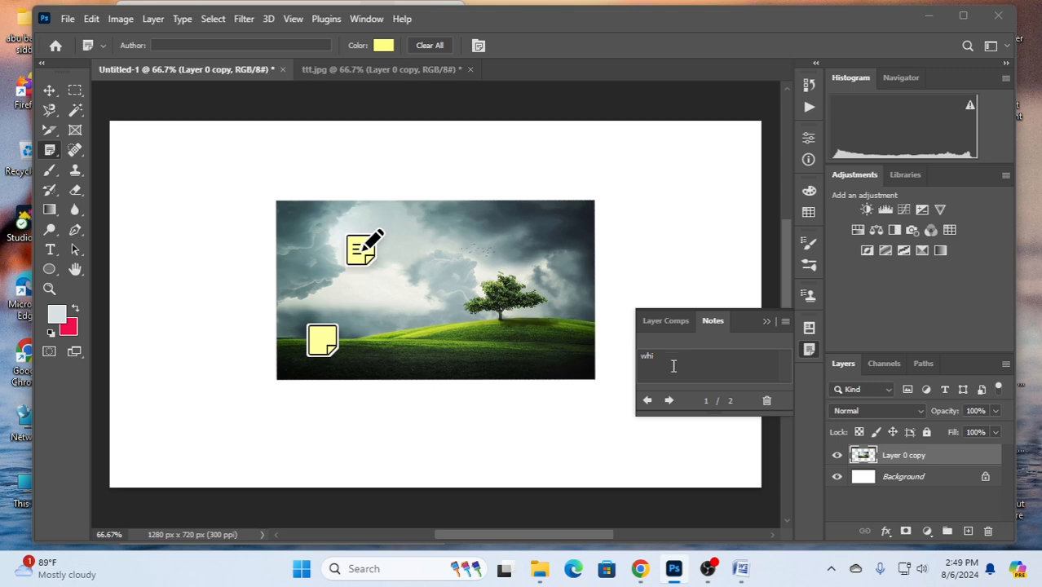
{"action": "left_click", "coordinate": [322, 341]}
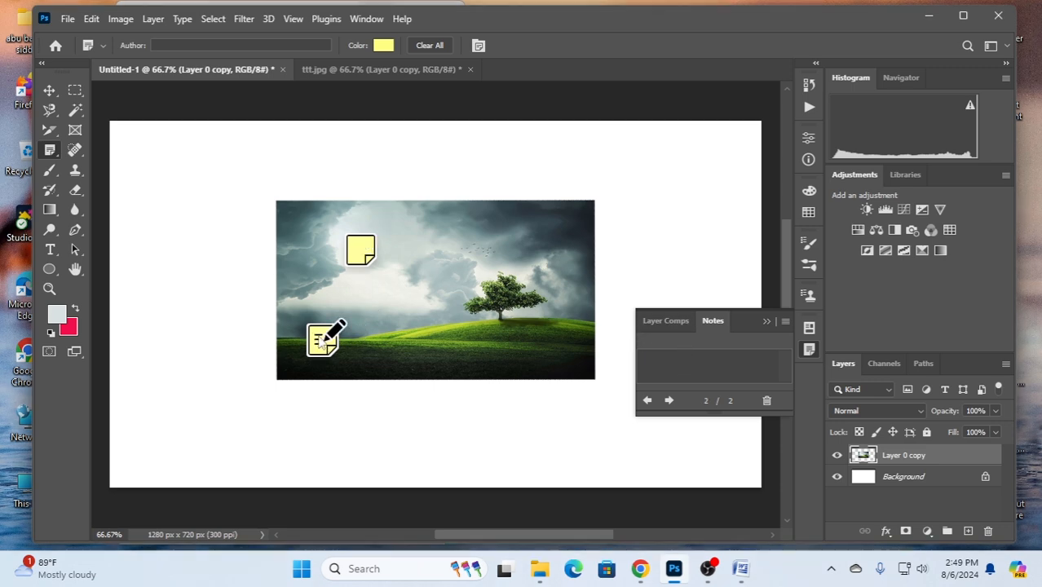
{"action": "left_click", "coordinate": [671, 362]}
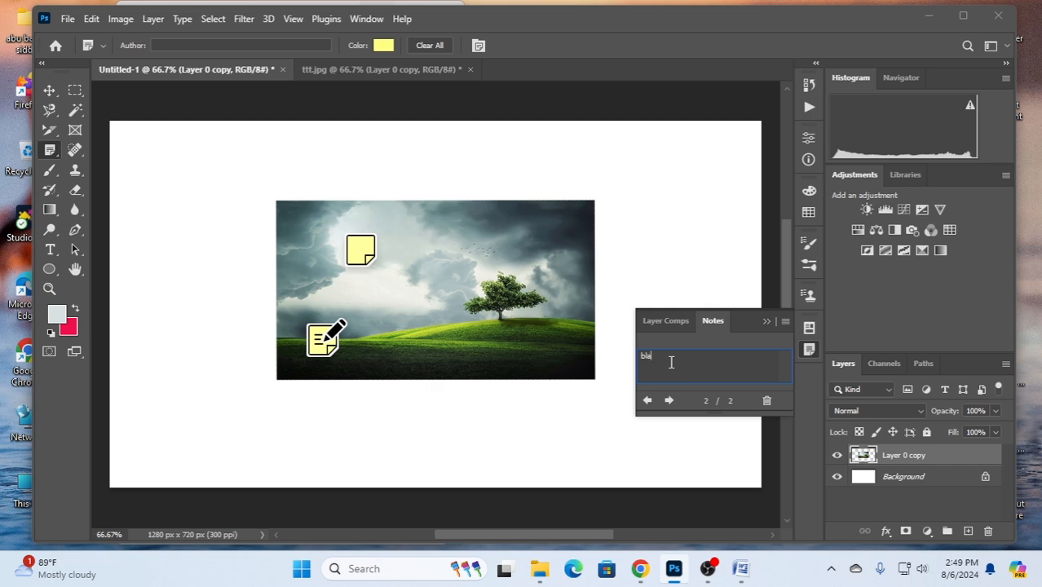
{"action": "type", "text": "black"}
- Add a third note just left of the tree and reopen the text of the sky note
{"action": "left_click", "coordinate": [447, 283]}
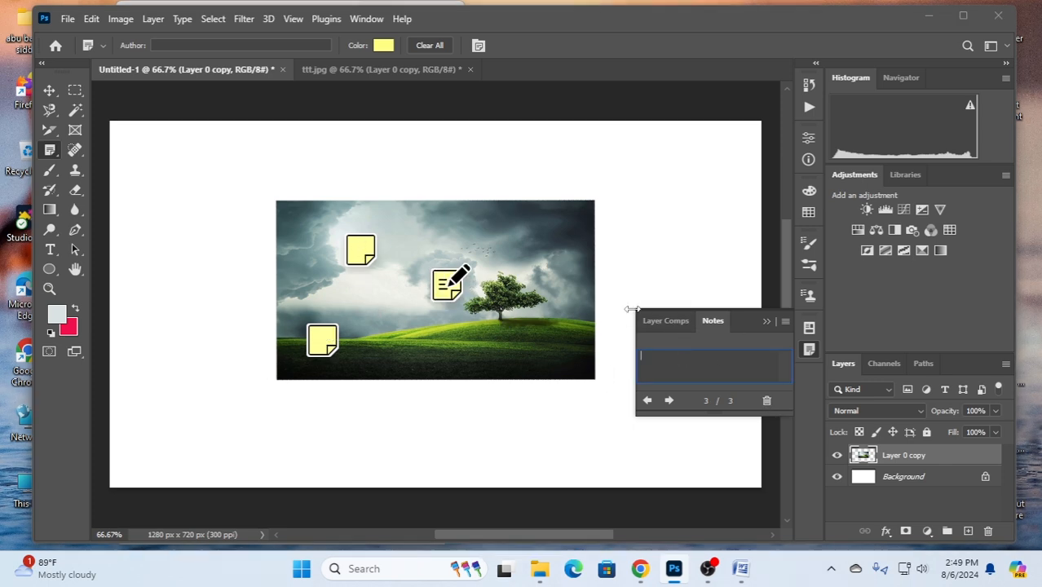
{"action": "left_click", "coordinate": [655, 317]}
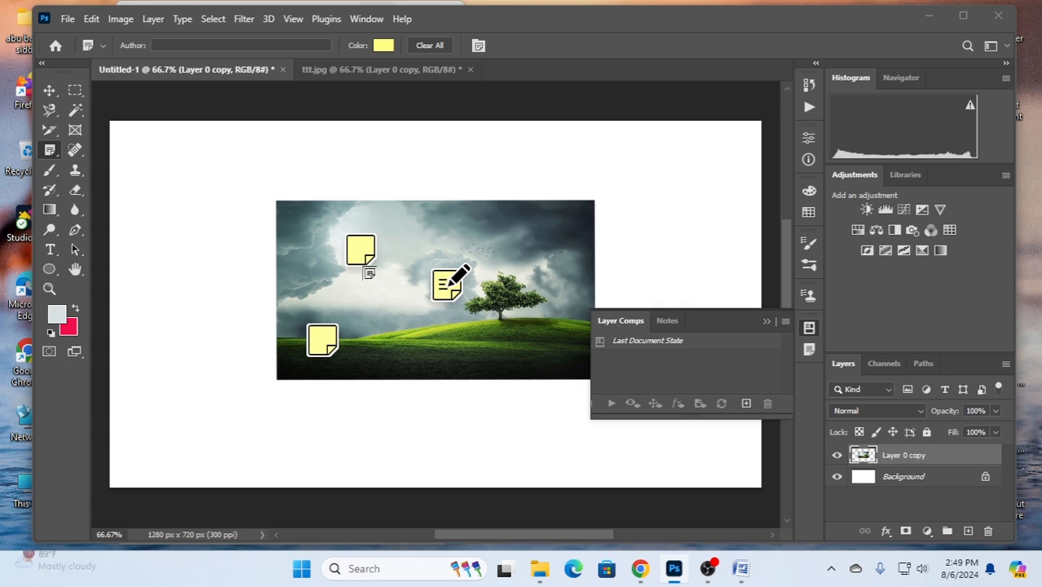
{"action": "left_click", "coordinate": [364, 251]}
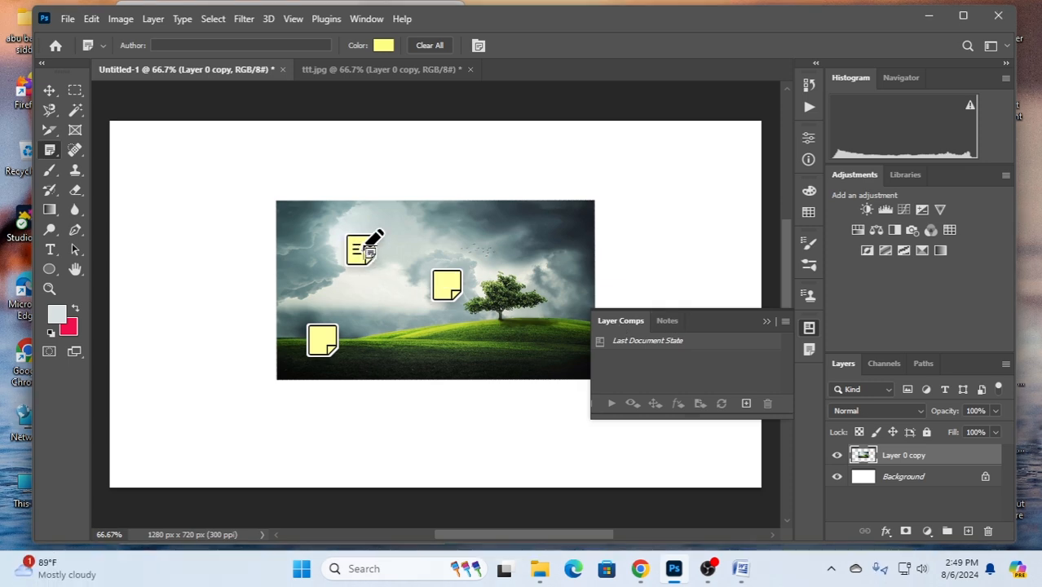
{"action": "left_click", "coordinate": [667, 320]}
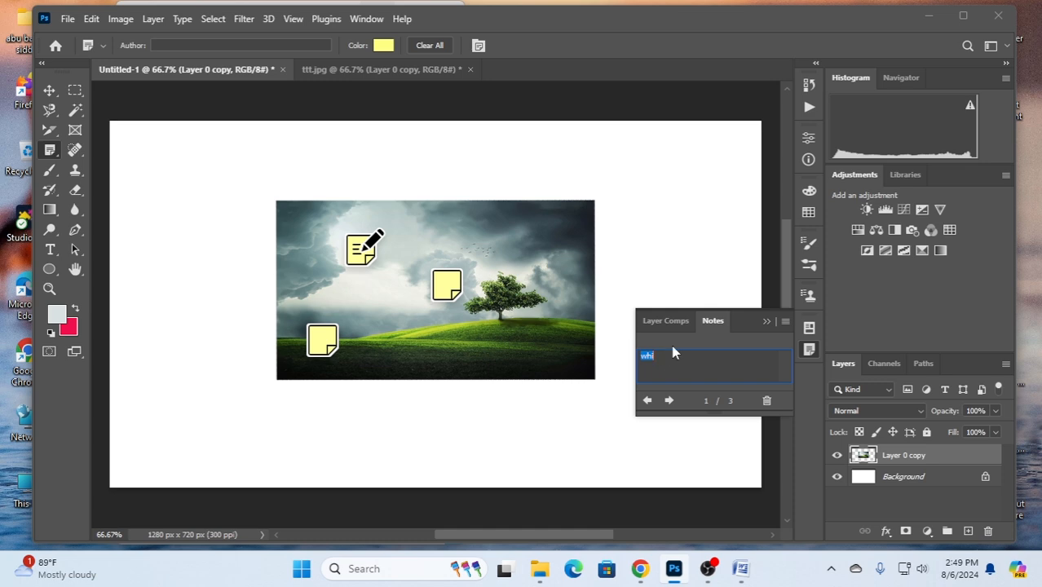
- Place two more notes overlapping the hill note and the note beside the tree, and collapse the notes view
{"action": "left_click", "coordinate": [325, 333]}
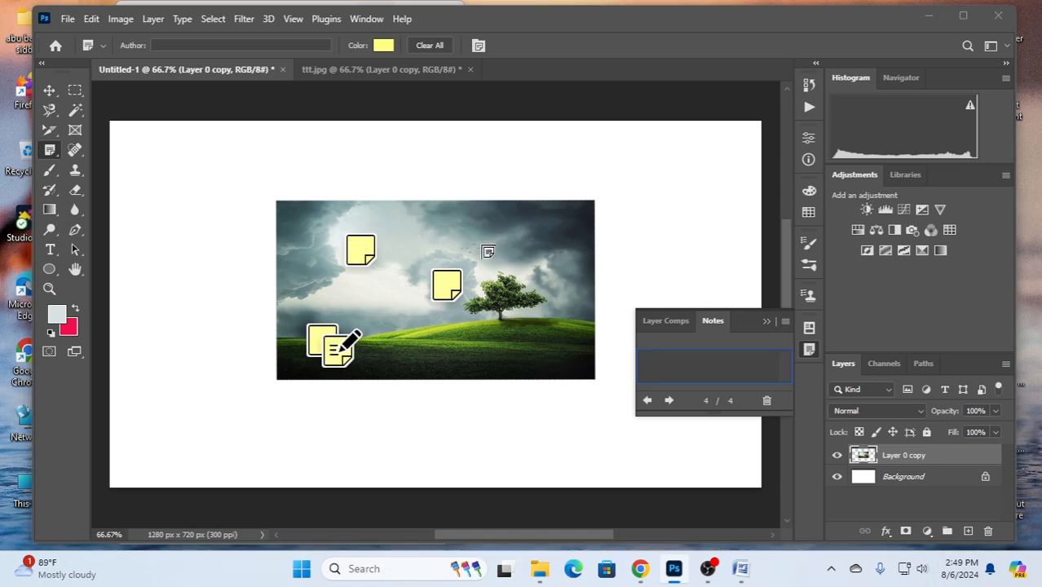
{"action": "left_click", "coordinate": [454, 277]}
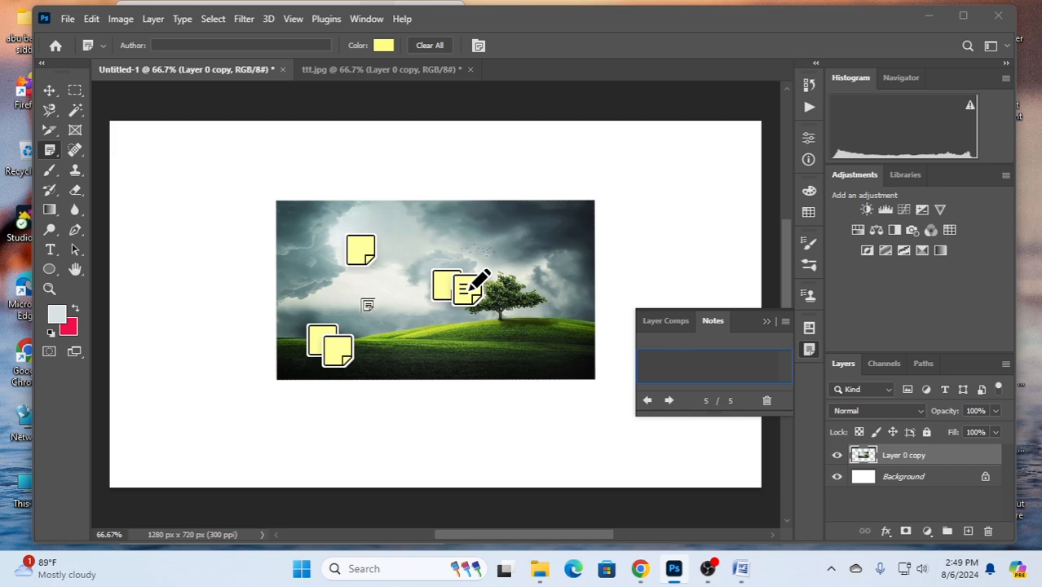
{"action": "left_click", "coordinate": [770, 321]}
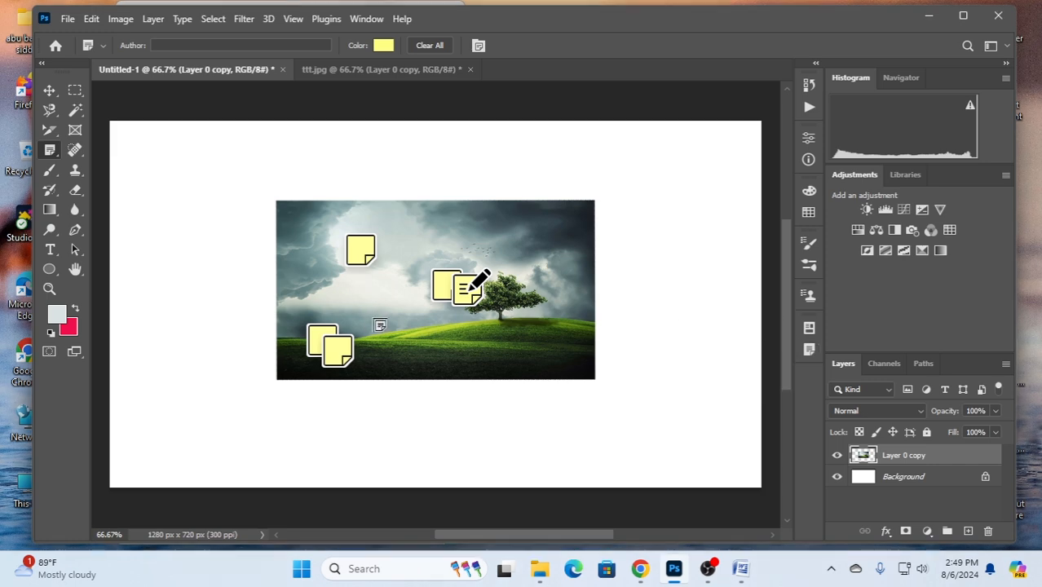
- Undo the placement of all the notes on the photo
{"action": "left_click", "coordinate": [92, 19]}
{"action": "left_click", "coordinate": [151, 26]}
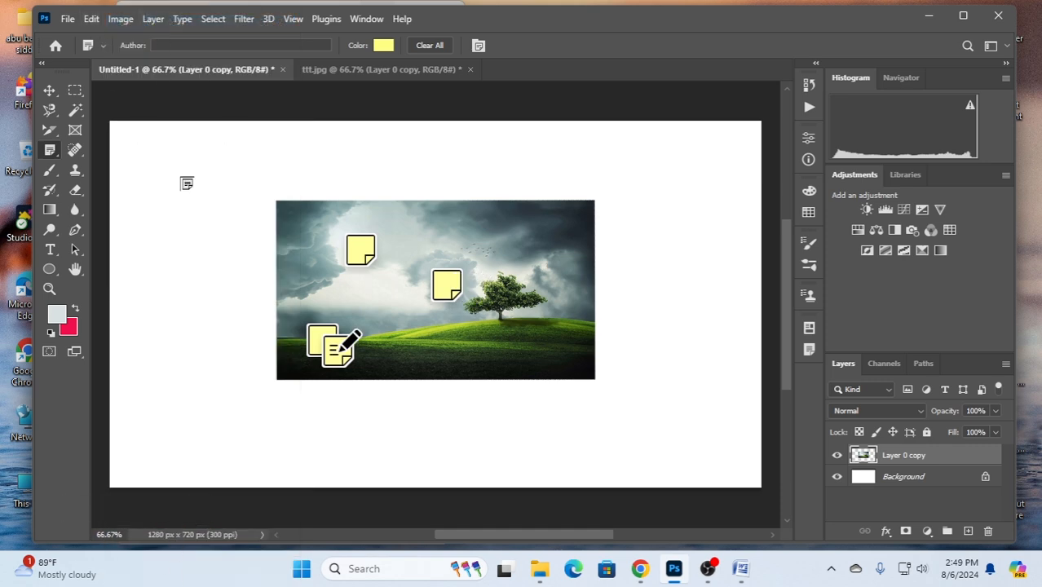
{"action": "key", "text": "ctrl+z"}
{"action": "key", "text": "ctrl+z"}
{"action": "key", "text": "ctrl+z"}
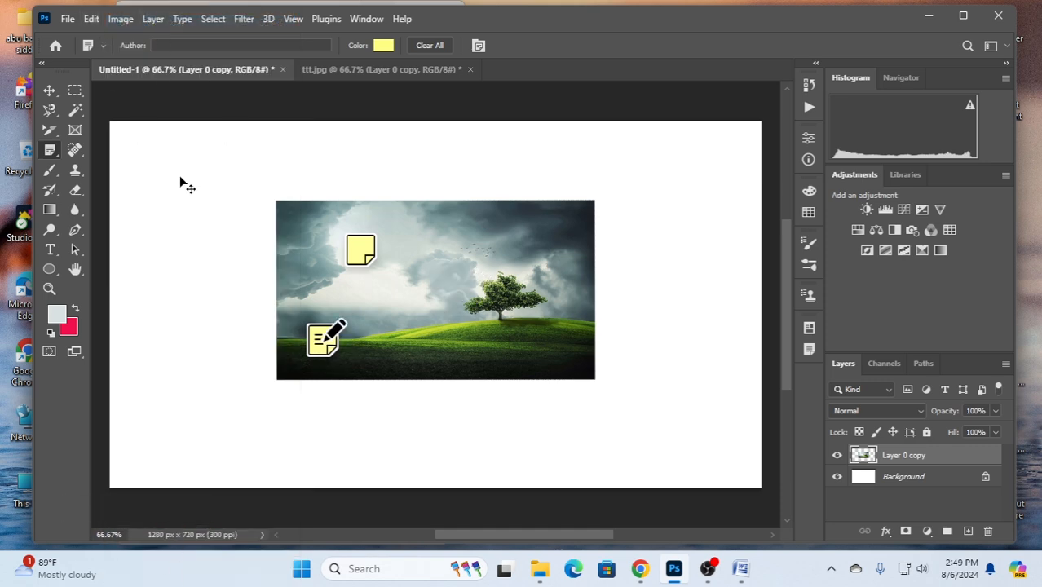
{"action": "key", "text": "ctrl+z"}
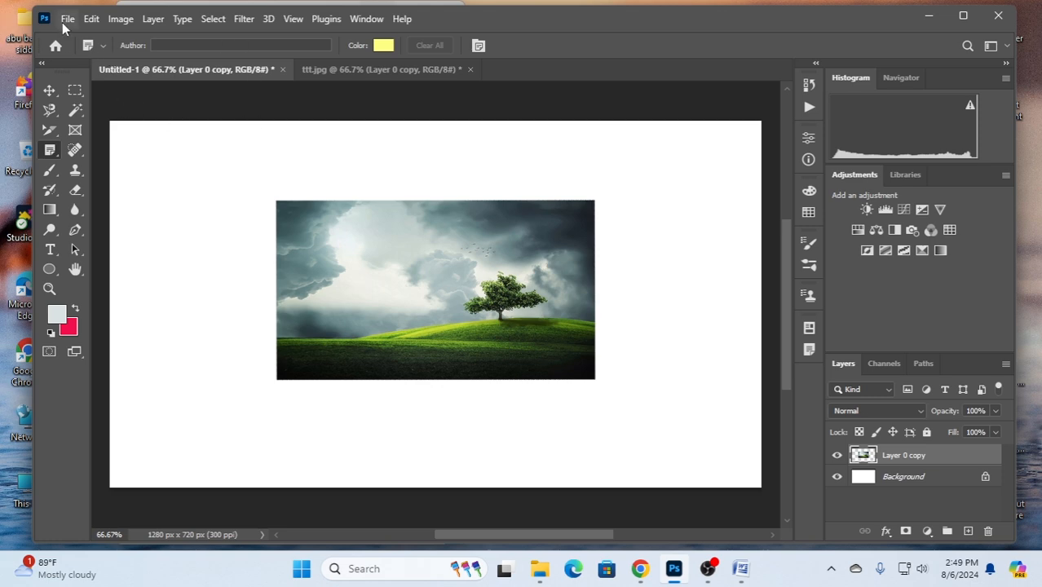
- Place four markers on the photo with the Count tool, including the lower-left grass, upper-left clouds and sky above the tree
{"action": "right_click", "coordinate": [52, 152]}
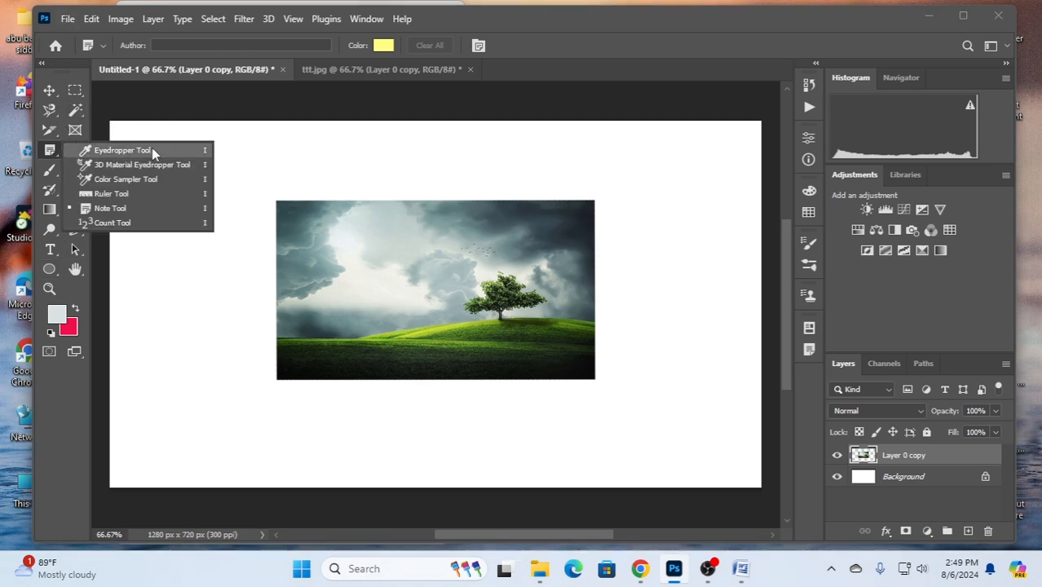
{"action": "left_click", "coordinate": [113, 223]}
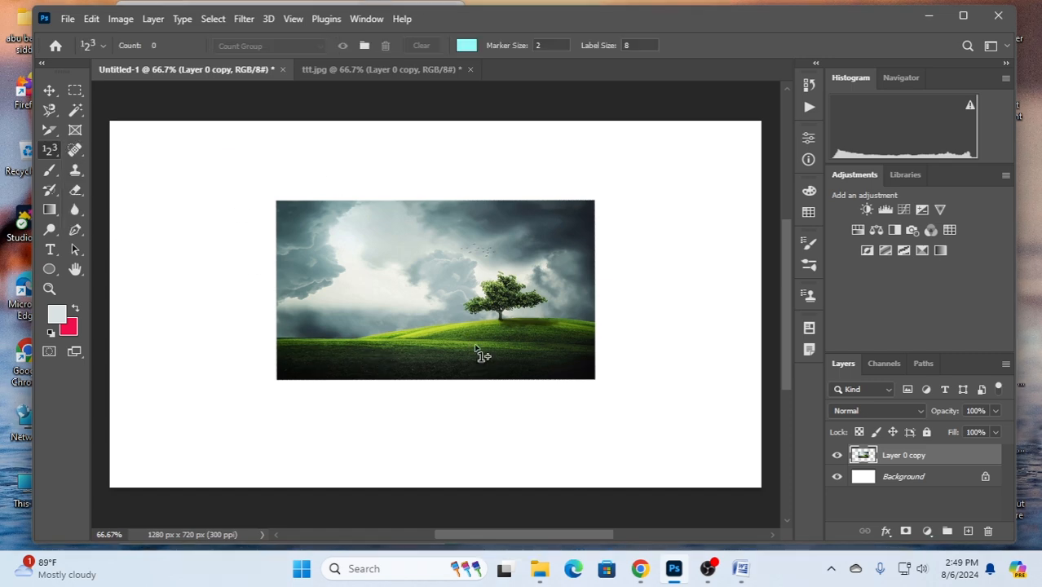
{"action": "left_click", "coordinate": [299, 358]}
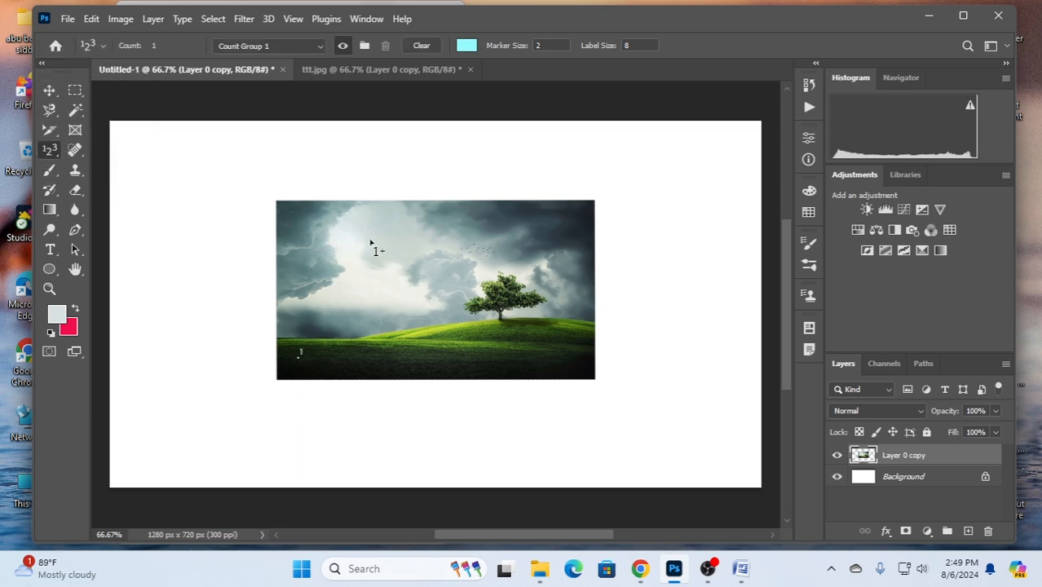
{"action": "left_click", "coordinate": [294, 211]}
{"action": "left_click", "coordinate": [489, 327]}
- Switch to the Eyedropper tool and show the list of tools in its group
{"action": "right_click", "coordinate": [54, 150]}
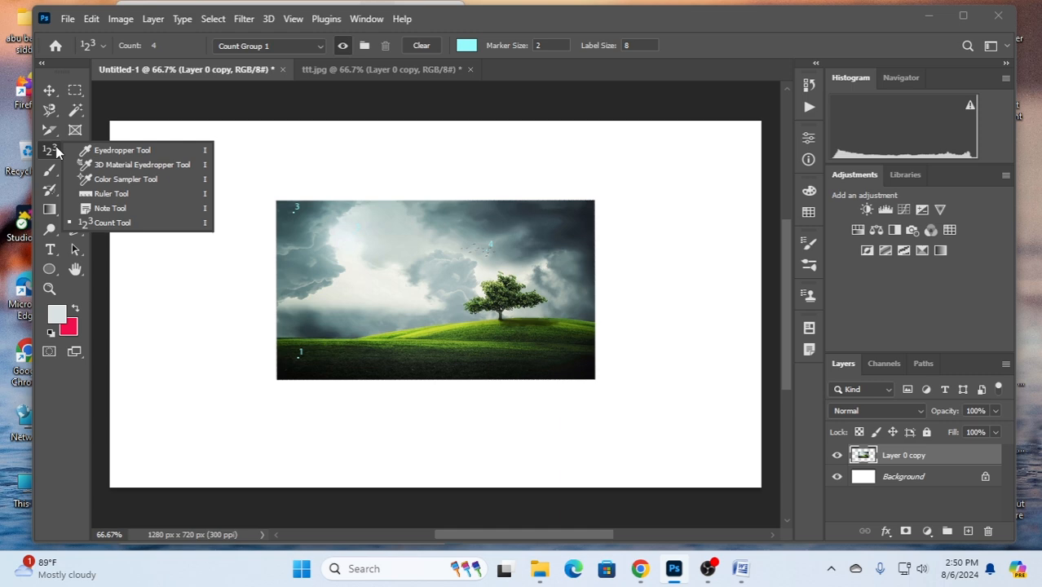
{"action": "left_click", "coordinate": [112, 150]}
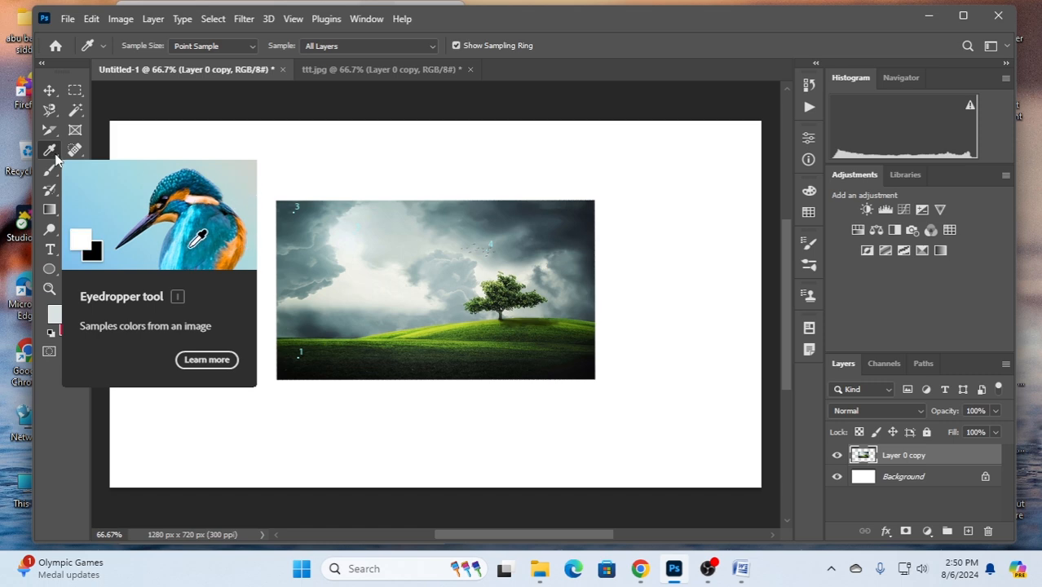
{"action": "right_click", "coordinate": [53, 152]}
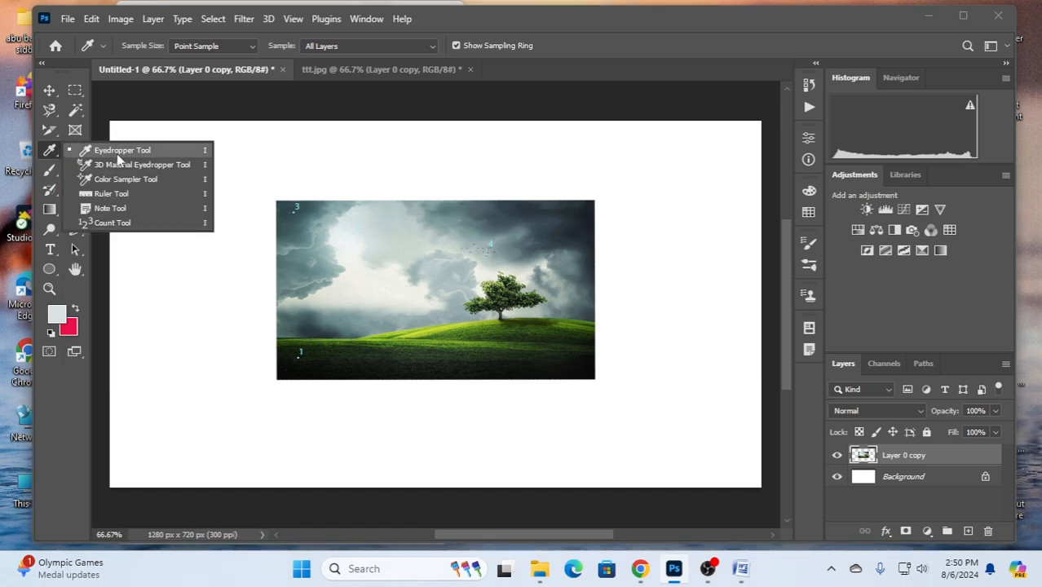